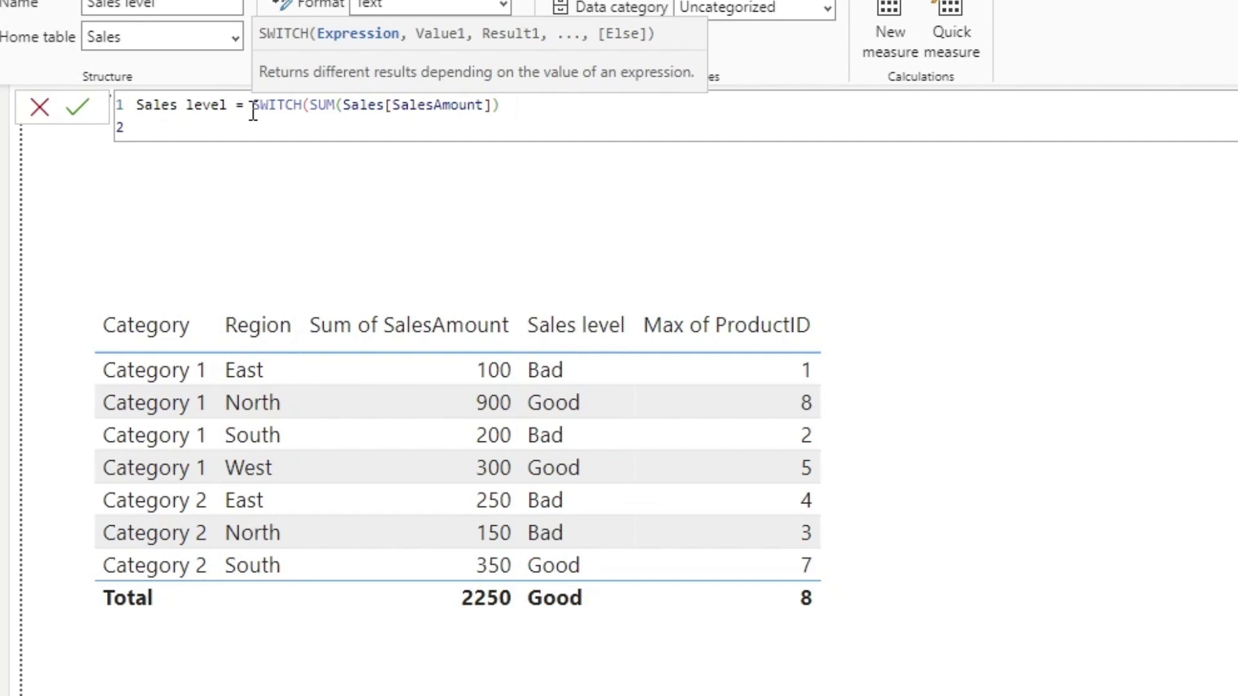
{"action": "type", "text": "200"}
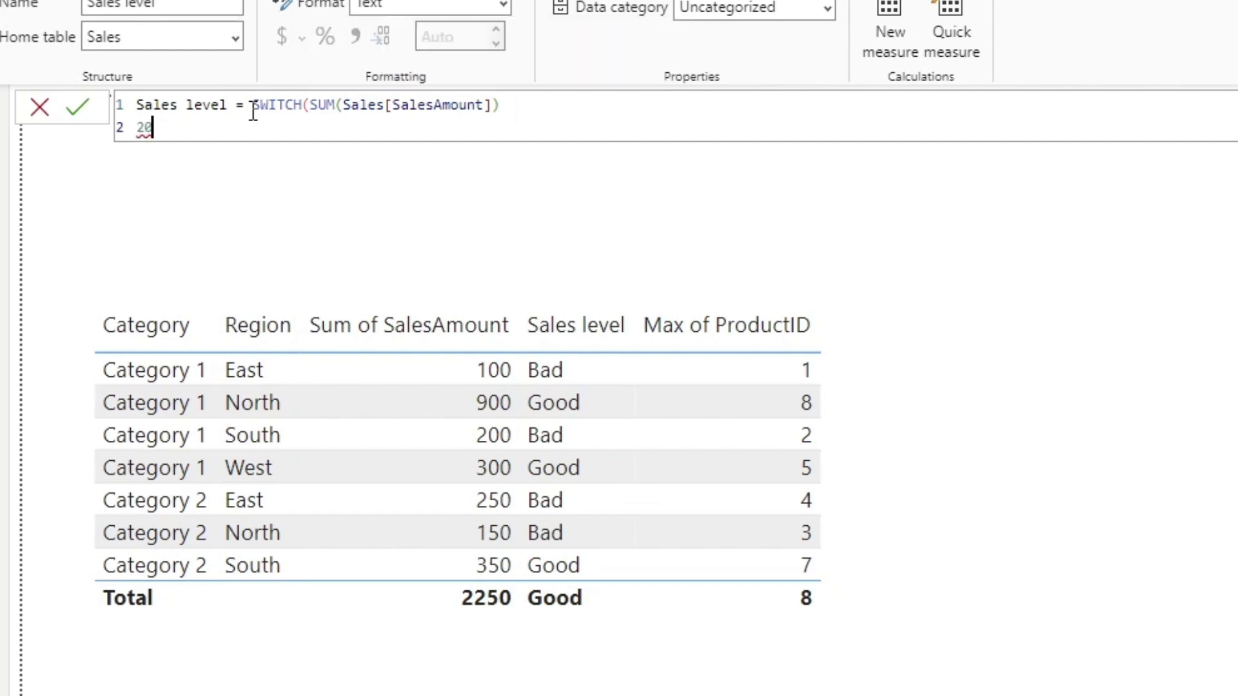
{"action": "key", "text": "BackSpace"}
{"action": "key", "text": "BackSpace"}
{"action": "key", "text": "BackSpace"}
{"action": "key", "text": "BackSpace"}
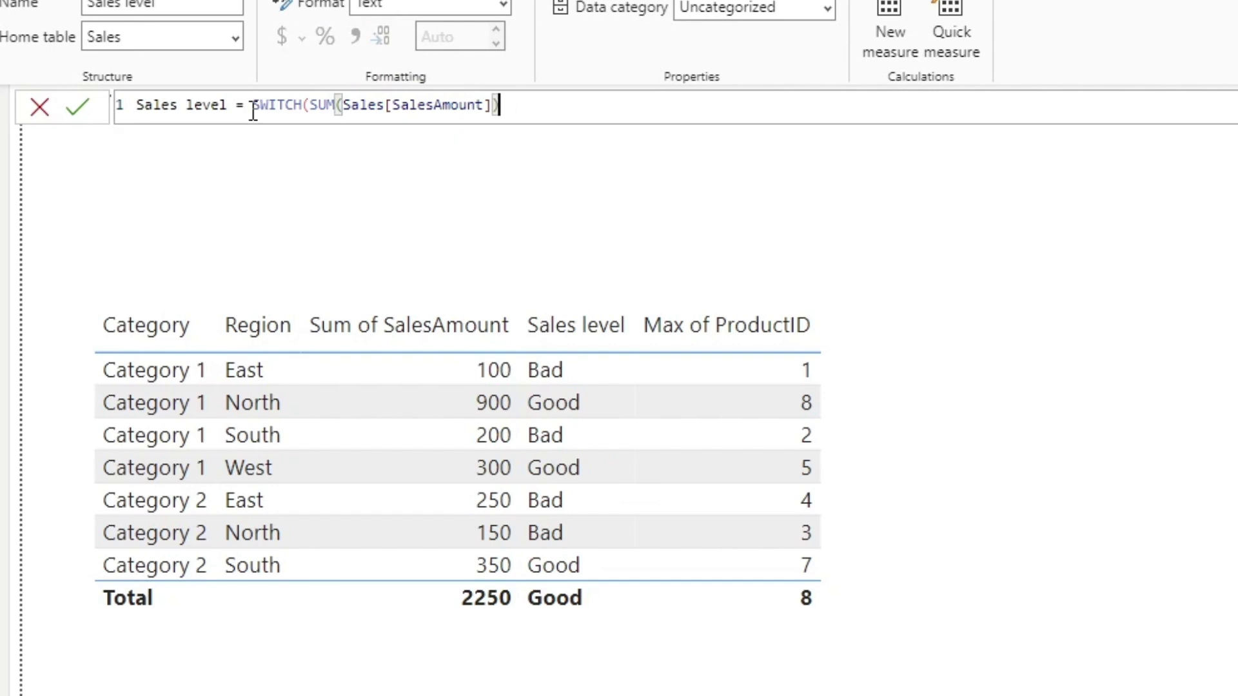
- Try to commit the Sales level SWITCH with a first case of >=200 returning "LARGE" on a new line
{"action": "type", "text": ","}
{"action": "key", "text": "Return"}
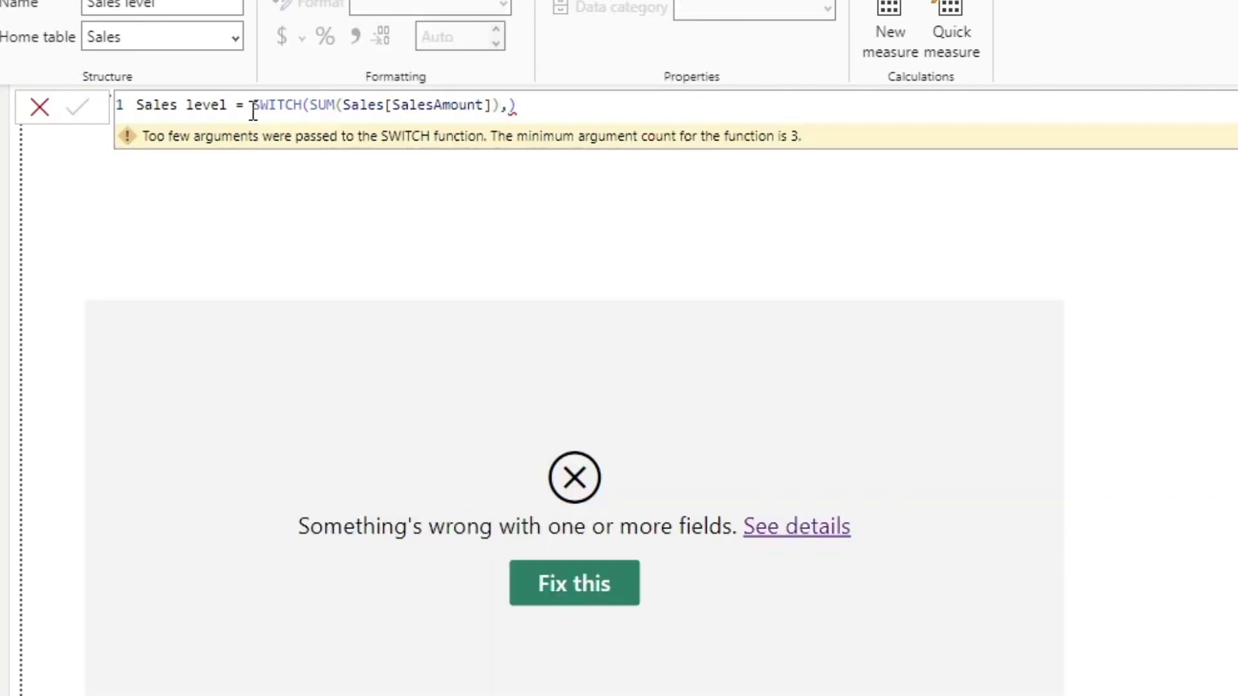
{"action": "left_click", "coordinate": [515, 117]}
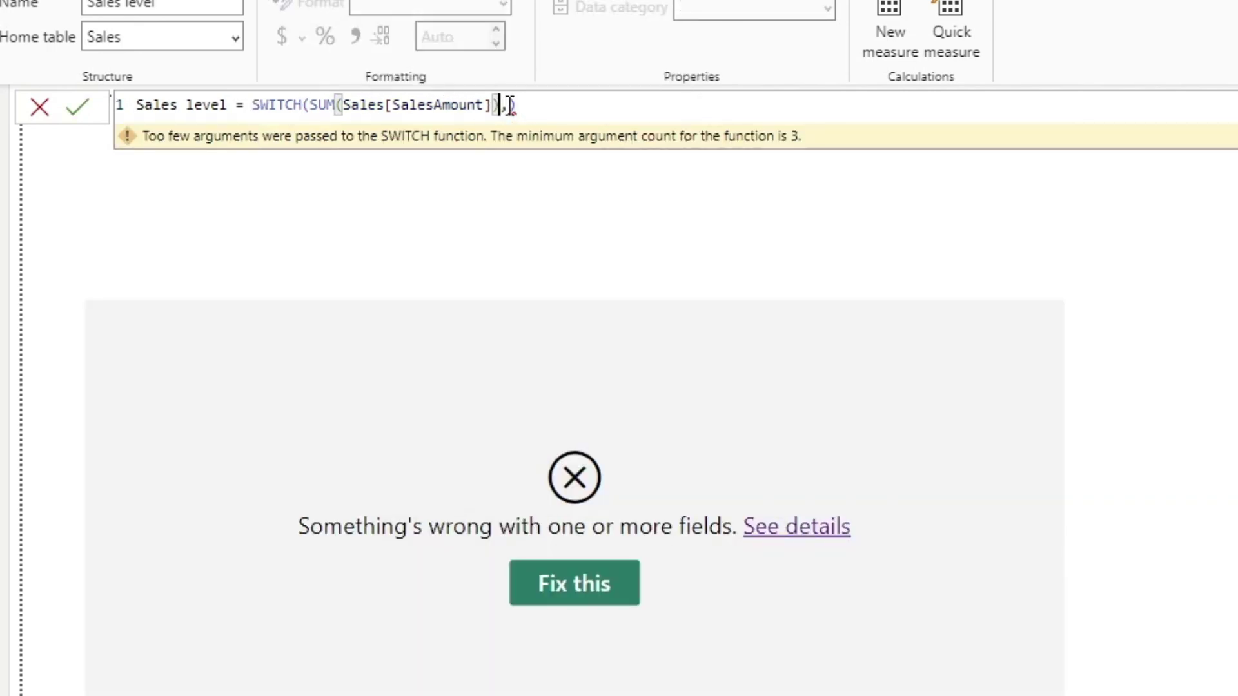
{"action": "key", "text": "shift+Return"}
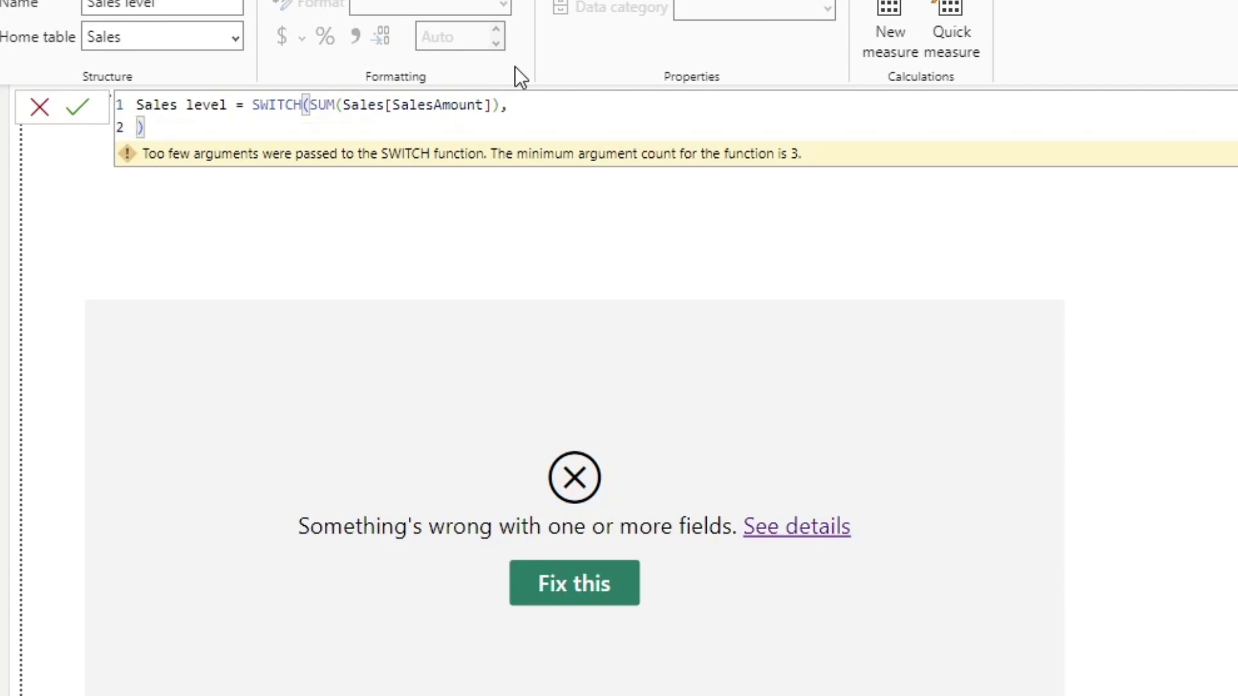
{"action": "type", "text": ">=200, "}
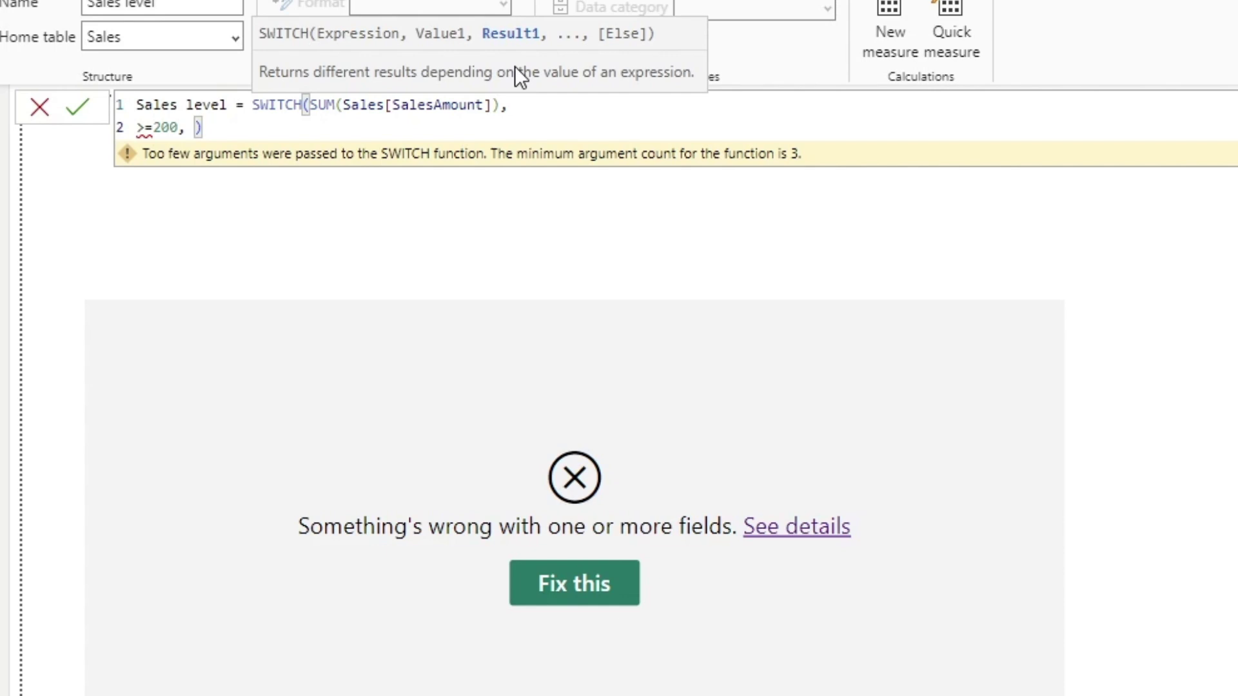
{"action": "type", "text": "\"LARGE"}
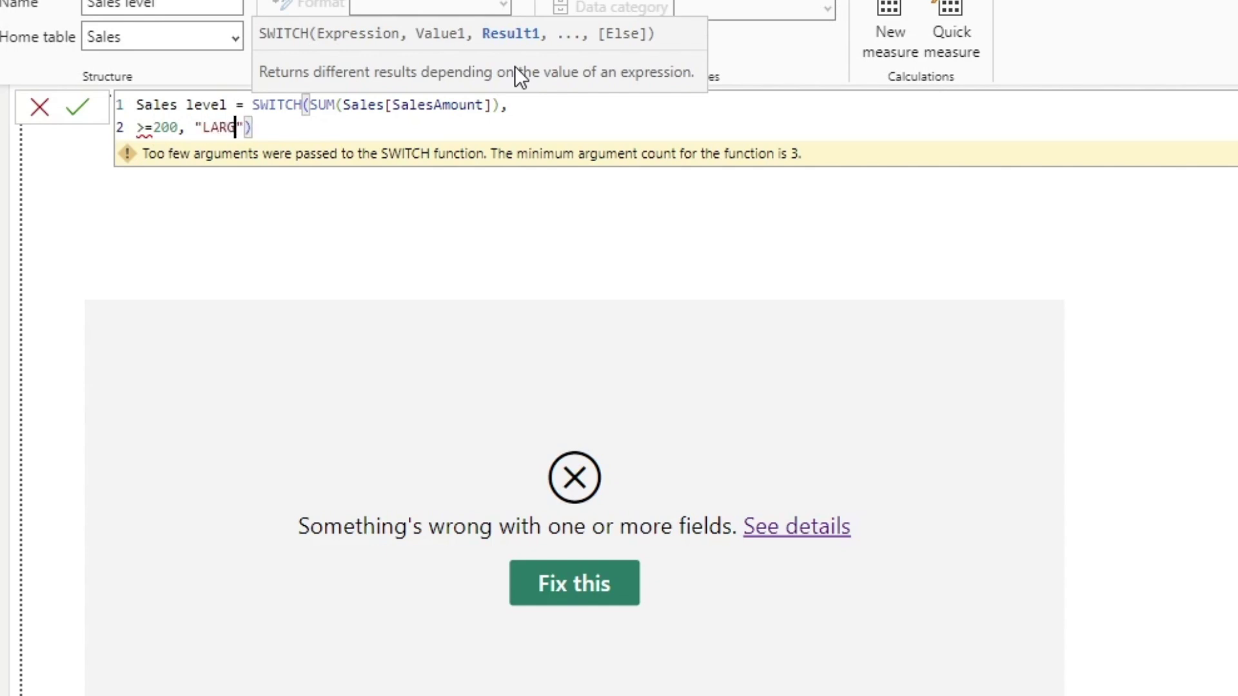
{"action": "left_click", "coordinate": [76, 109]}
- Remove the >= operator so the first SWITCH case tests the plain value 200, and commit the measure
{"action": "left_click", "coordinate": [161, 127]}
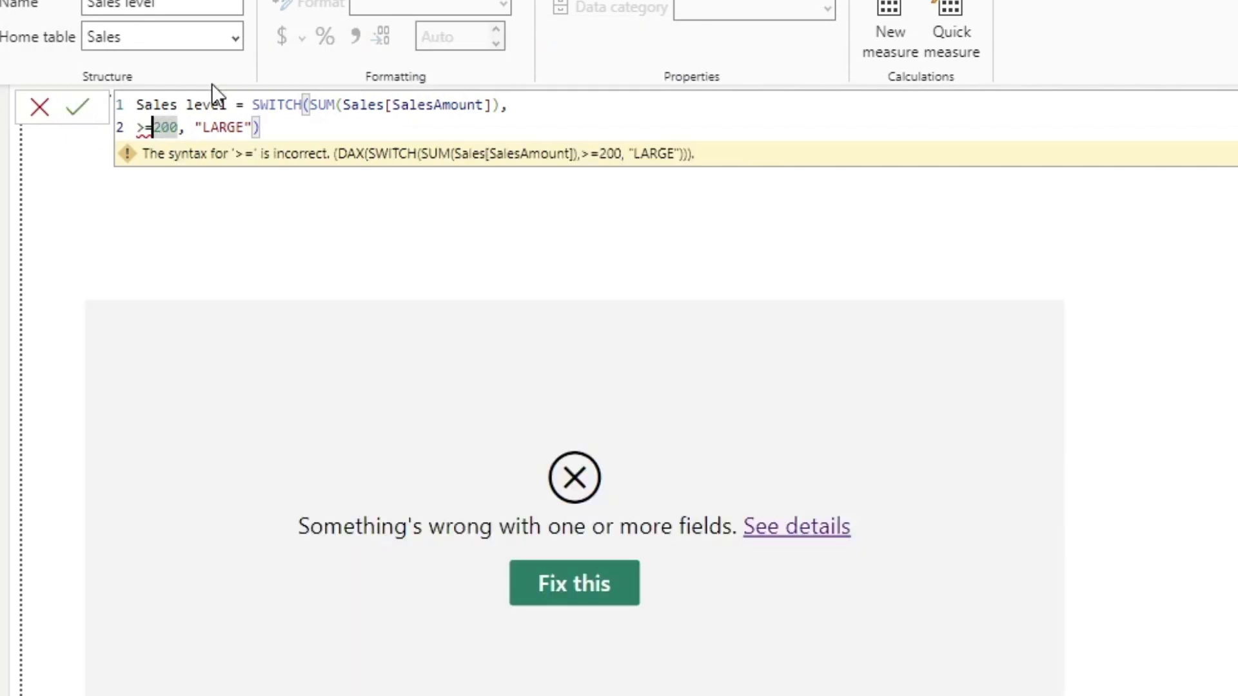
{"action": "key", "text": "BackSpace"}
{"action": "key", "text": "BackSpace"}
{"action": "left_click", "coordinate": [73, 110]}
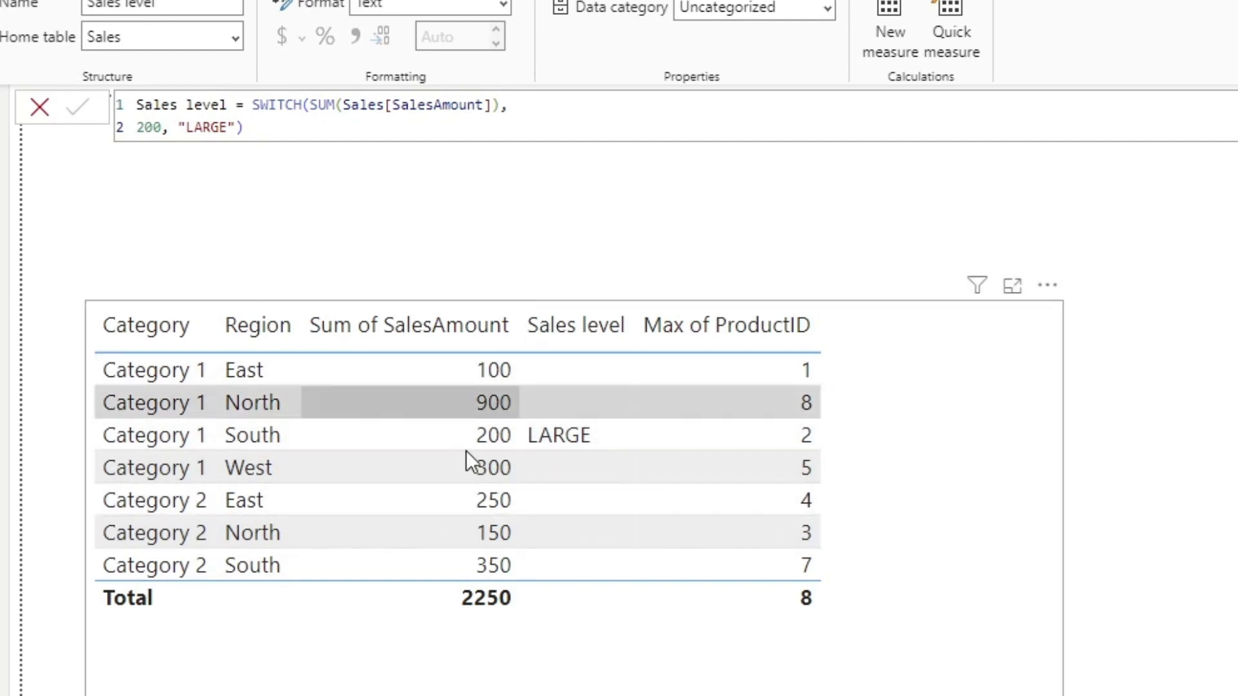
- Add a second SWITCH case on a new line that returns "EXTRA-LARGE" for 300, and commit the measure
{"action": "left_click", "coordinate": [232, 128]}
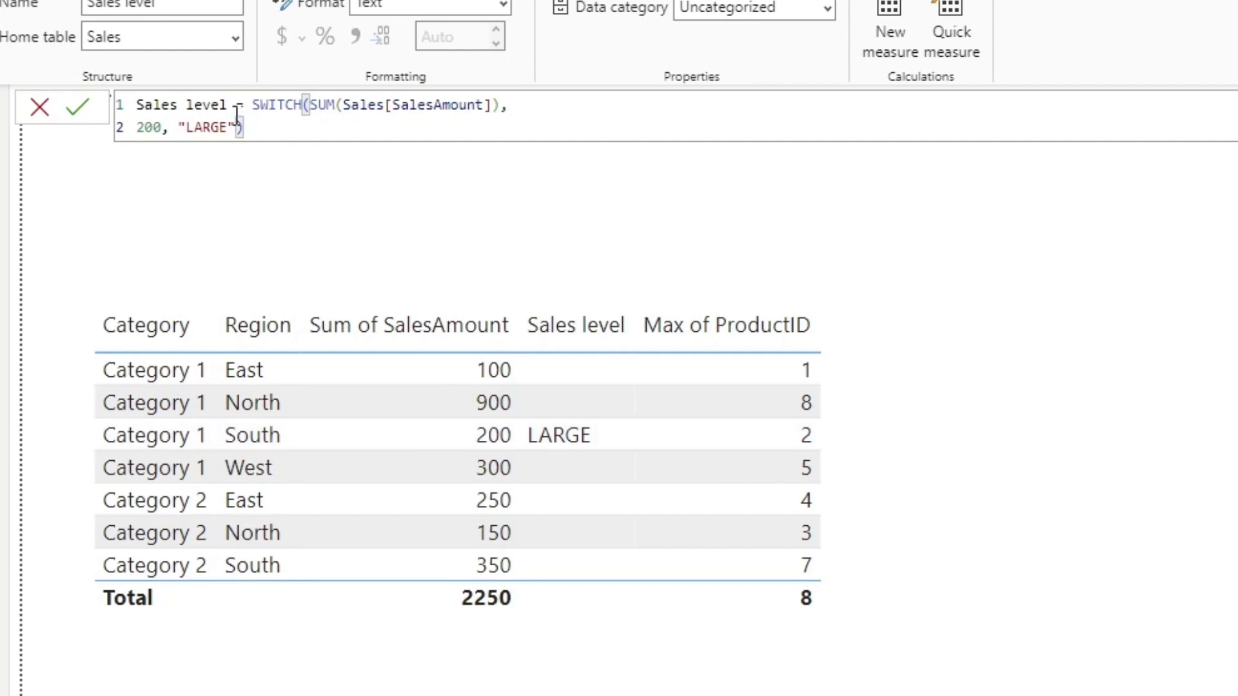
{"action": "type", "text": ","}
{"action": "key", "text": "shift+Return"}
{"action": "type", "text": "300"}
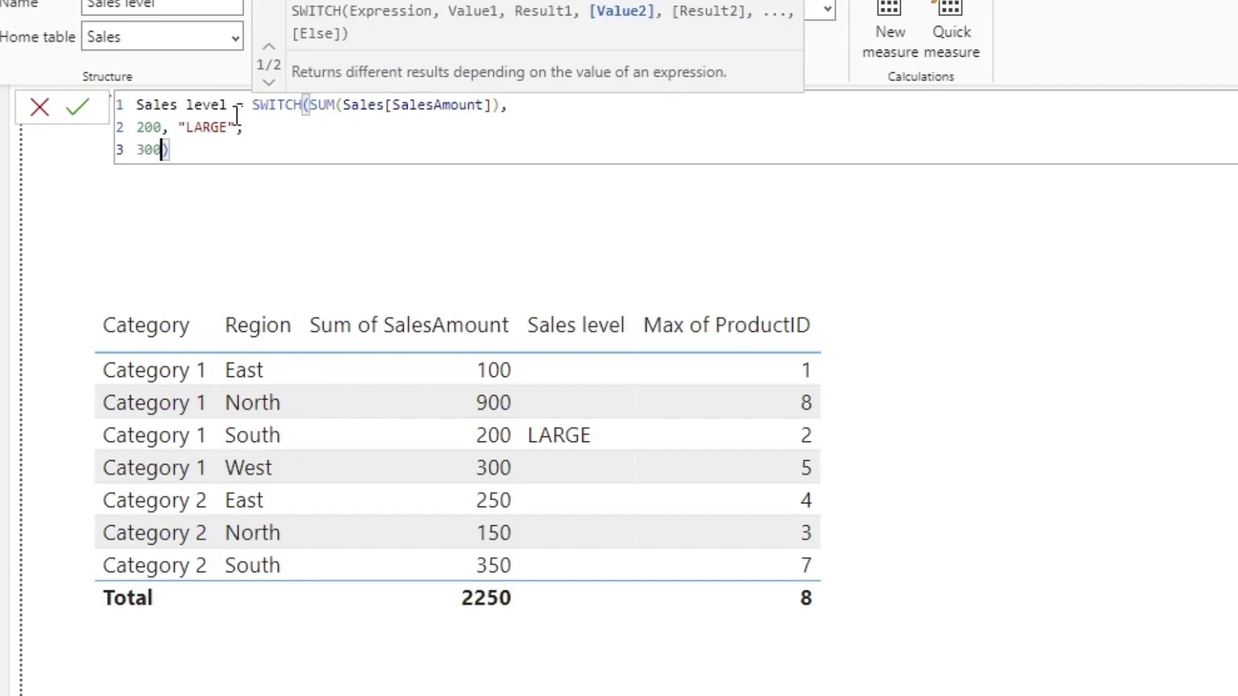
{"action": "type", "text": ", "}
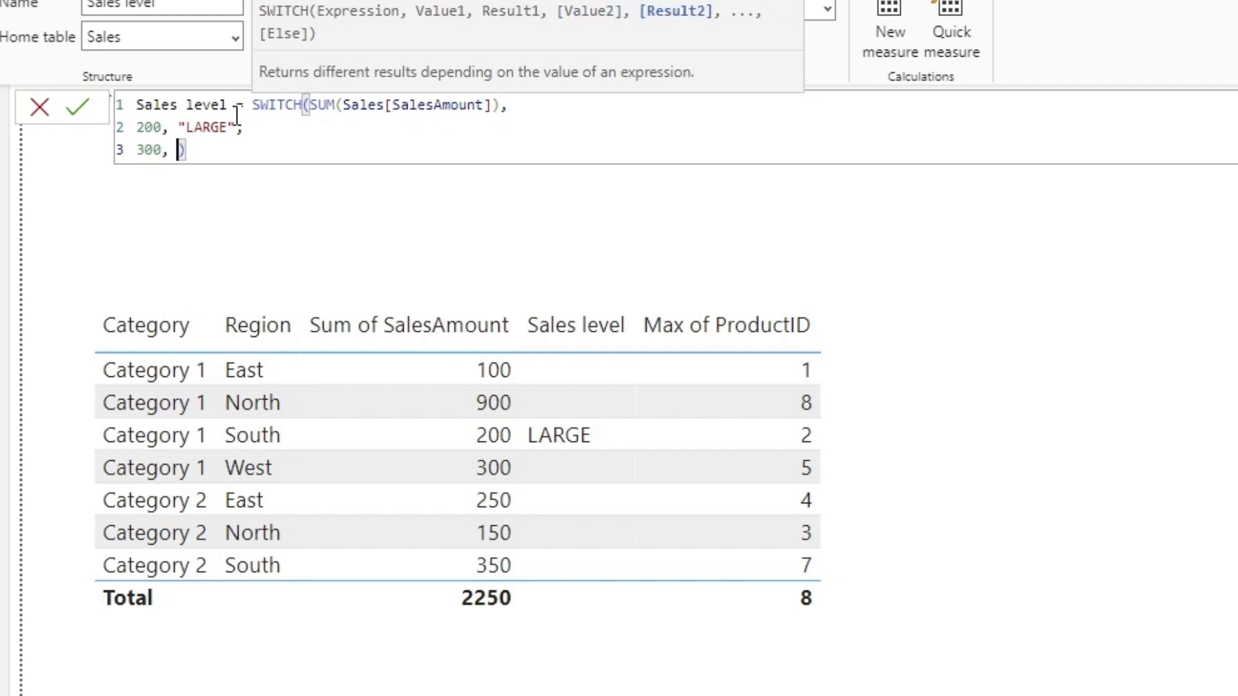
{"action": "type", "text": "\""}
{"action": "type", "text": "EXT"}
{"action": "type", "text": "RA-lARGE"}
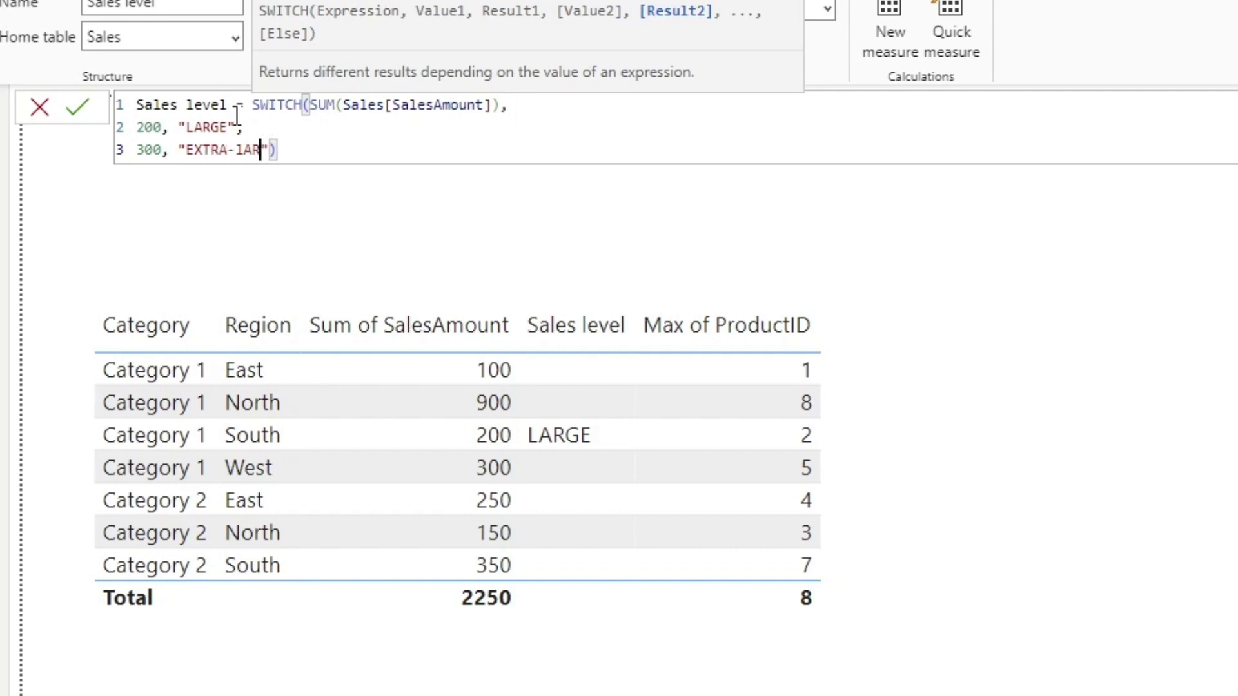
{"action": "key", "text": "BackSpace"}
{"action": "key", "text": "BackSpace"}
{"action": "key", "text": "BackSpace"}
{"action": "key", "text": "BackSpace"}
{"action": "key", "text": "BackSpace"}
{"action": "type", "text": "LARGE"}
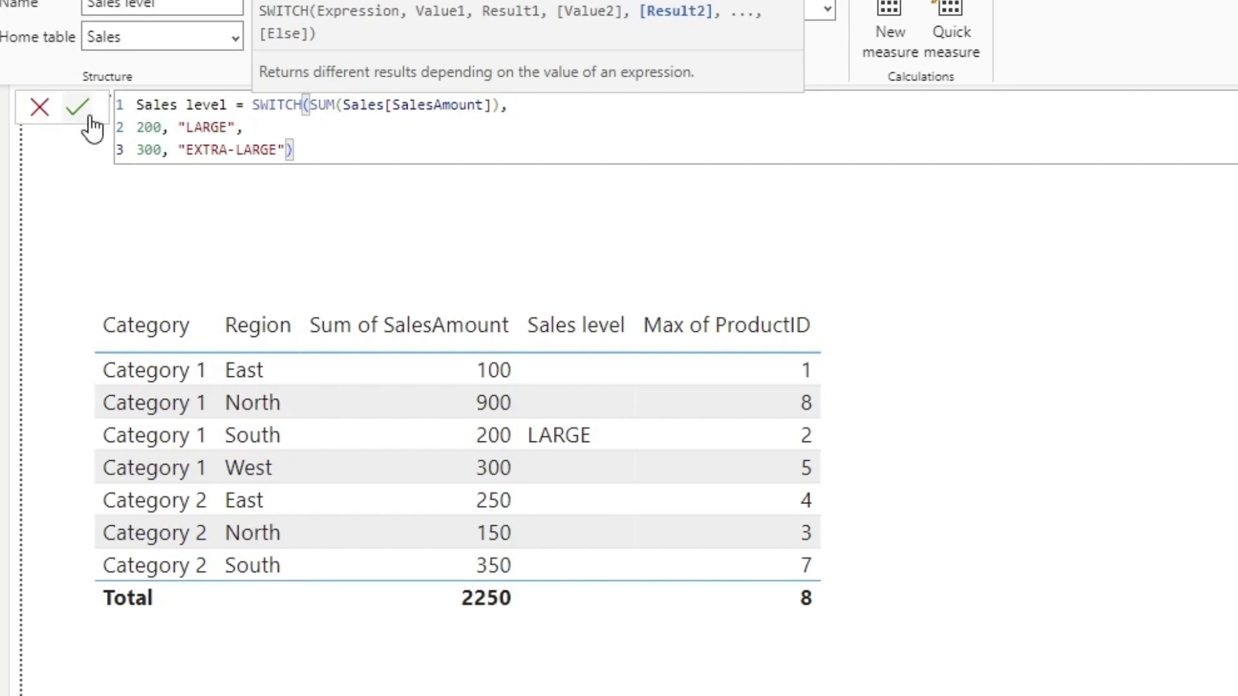
{"action": "left_click", "coordinate": [78, 108]}
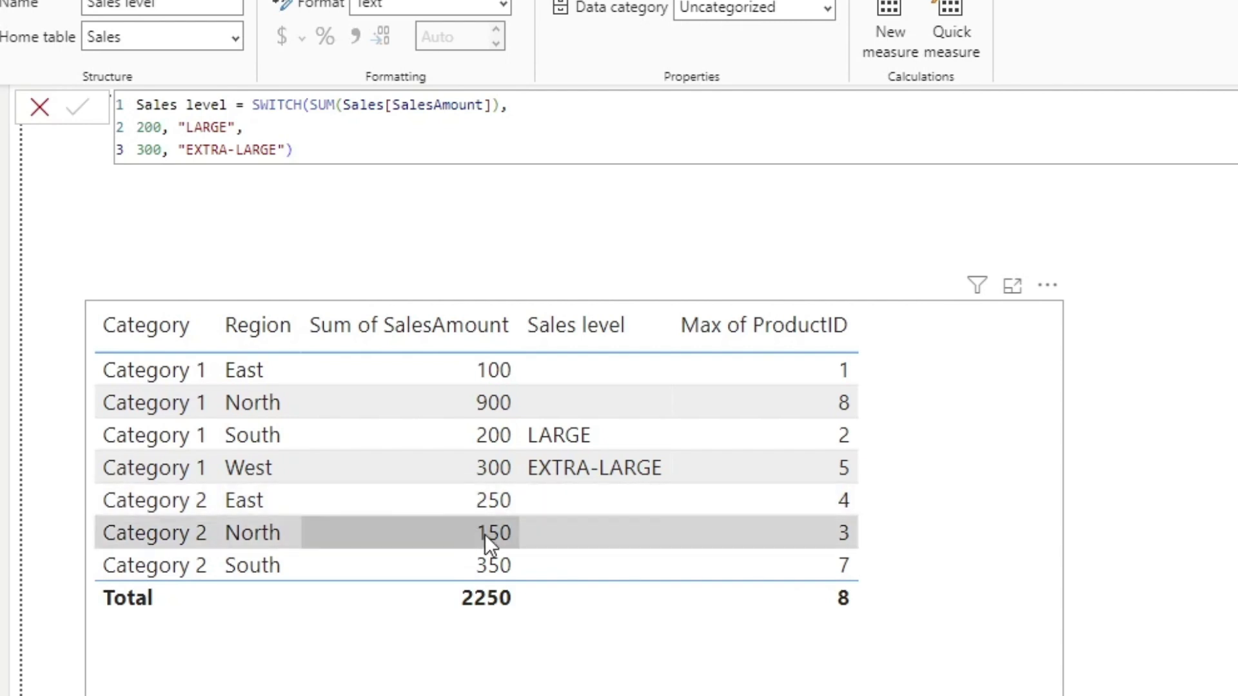
- Add a third SWITCH case on a new line that returns "Medium" for 249, and commit the measure
{"action": "left_click", "coordinate": [287, 150]}
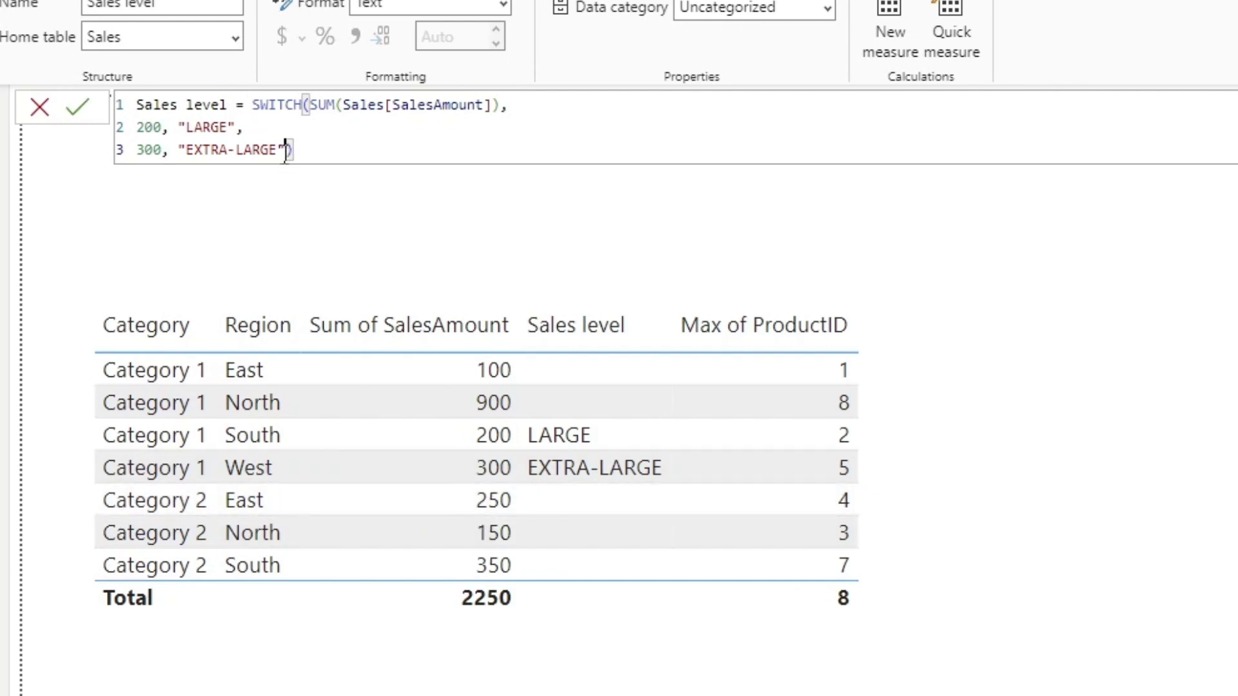
{"action": "type", "text": ","}
{"action": "key", "text": "shift+Return"}
{"action": "type", "text": "2"}
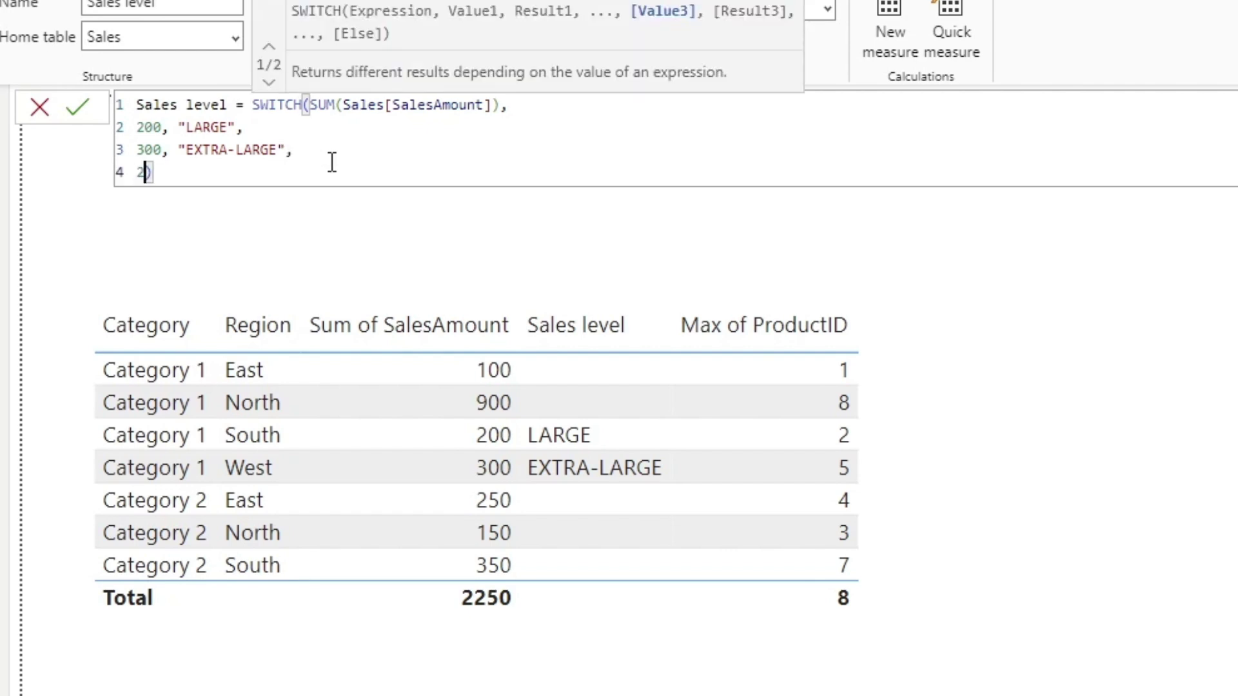
{"action": "type", "text": "49, "}
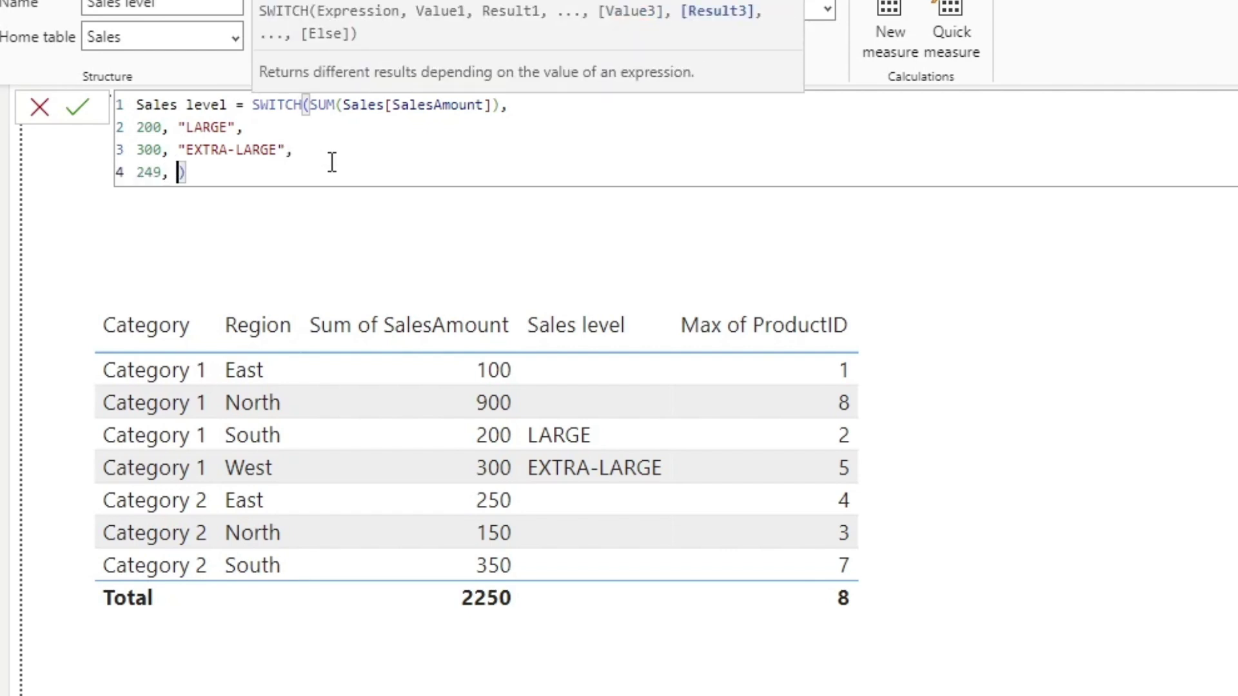
{"action": "type", "text": "\"mED"}
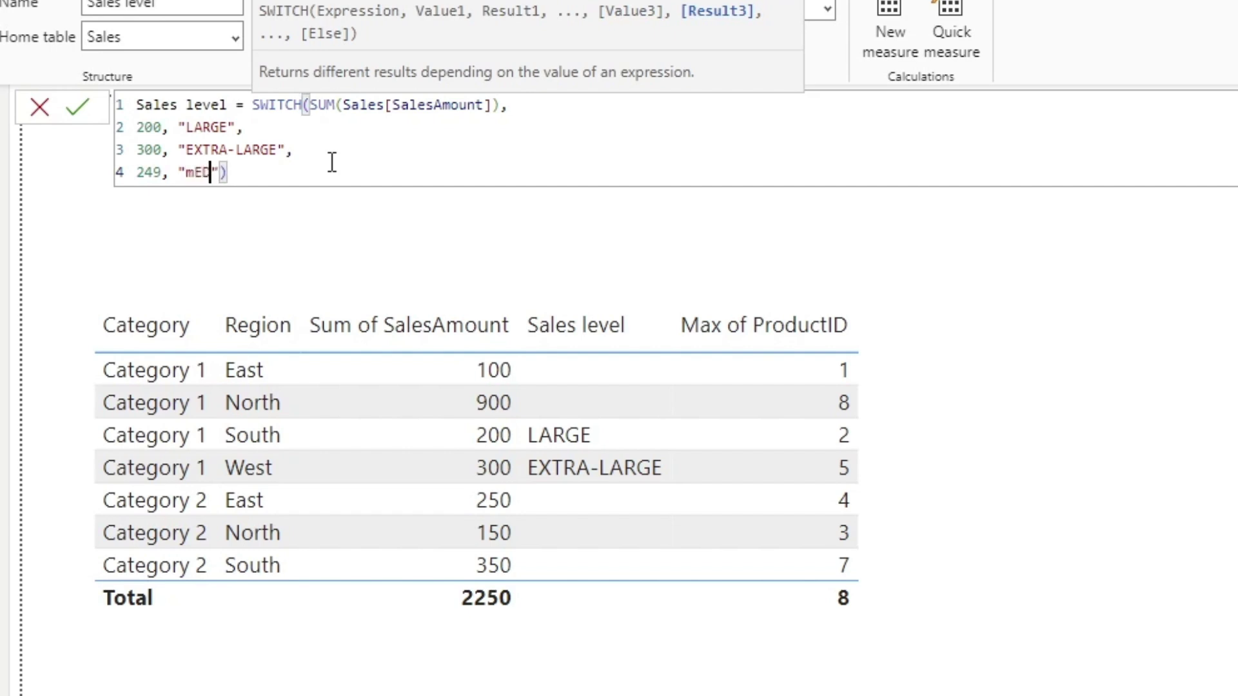
{"action": "key", "text": "BackSpace"}
{"action": "key", "text": "BackSpace"}
{"action": "type", "text": "Medium"}
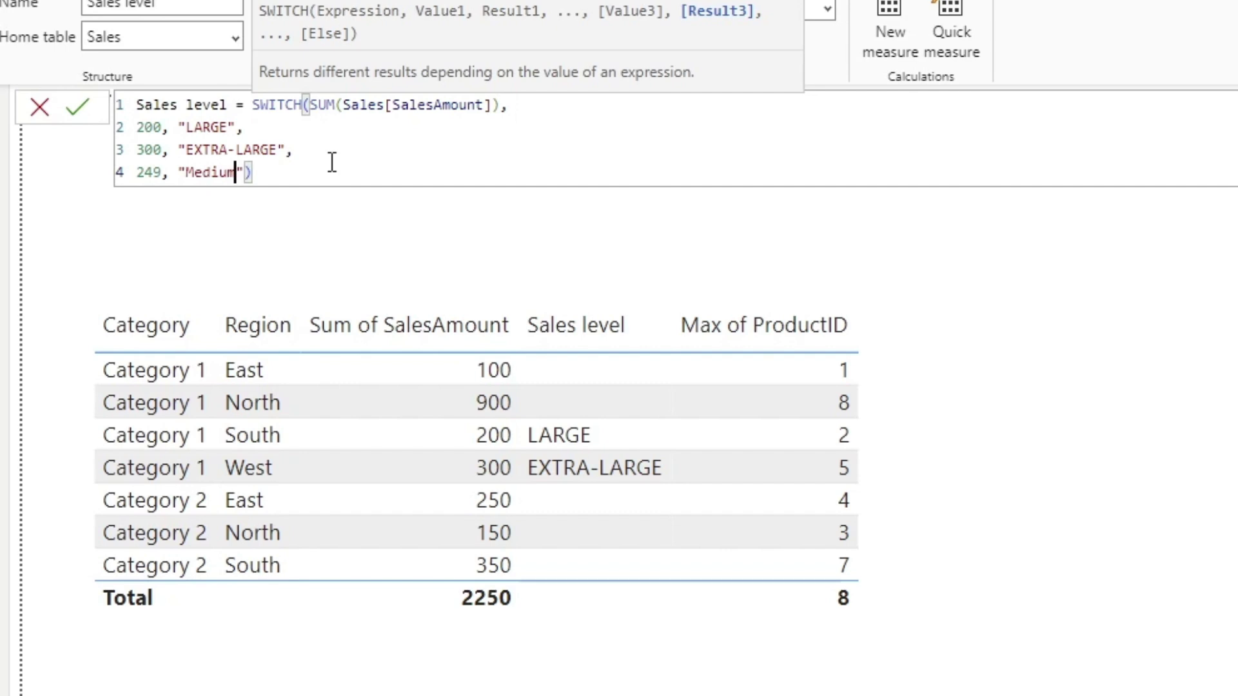
{"action": "left_click", "coordinate": [77, 107]}
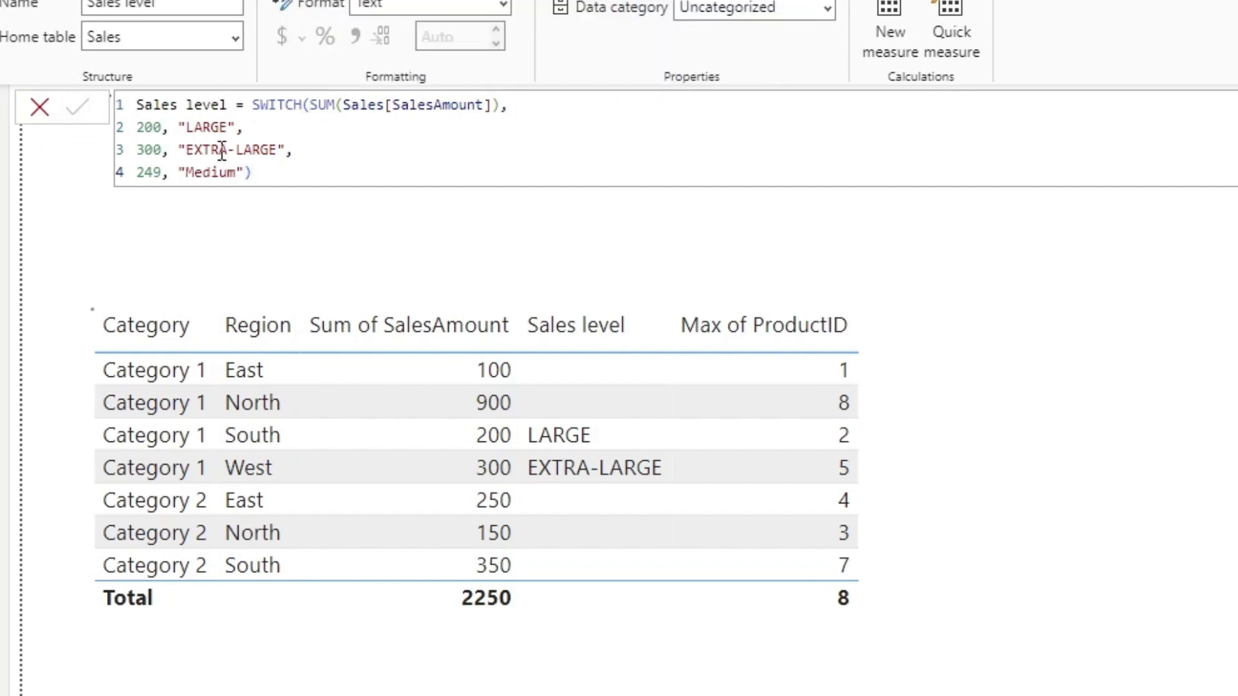
- Add "No Match" as the SWITCH function's else result on its own line, and commit the measure
{"action": "left_click", "coordinate": [240, 173]}
{"action": "type", "text": ","}
{"action": "key", "text": "shift+Return"}
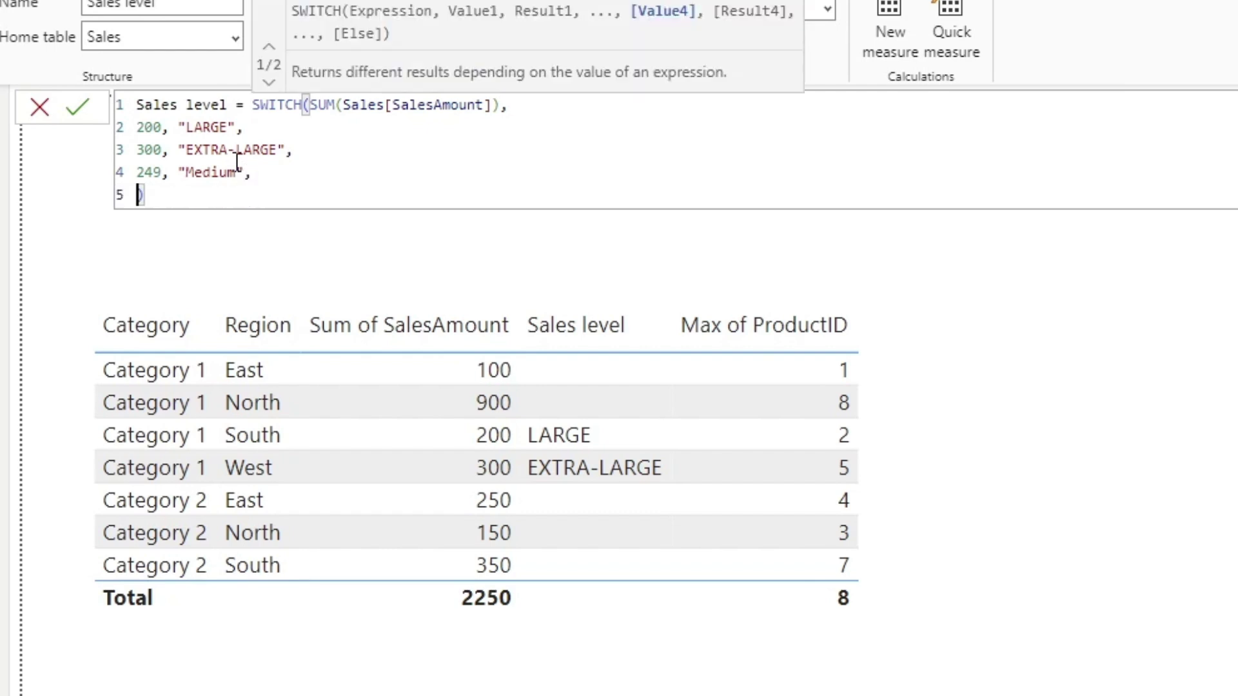
{"action": "type", "text": "\"No Match"}
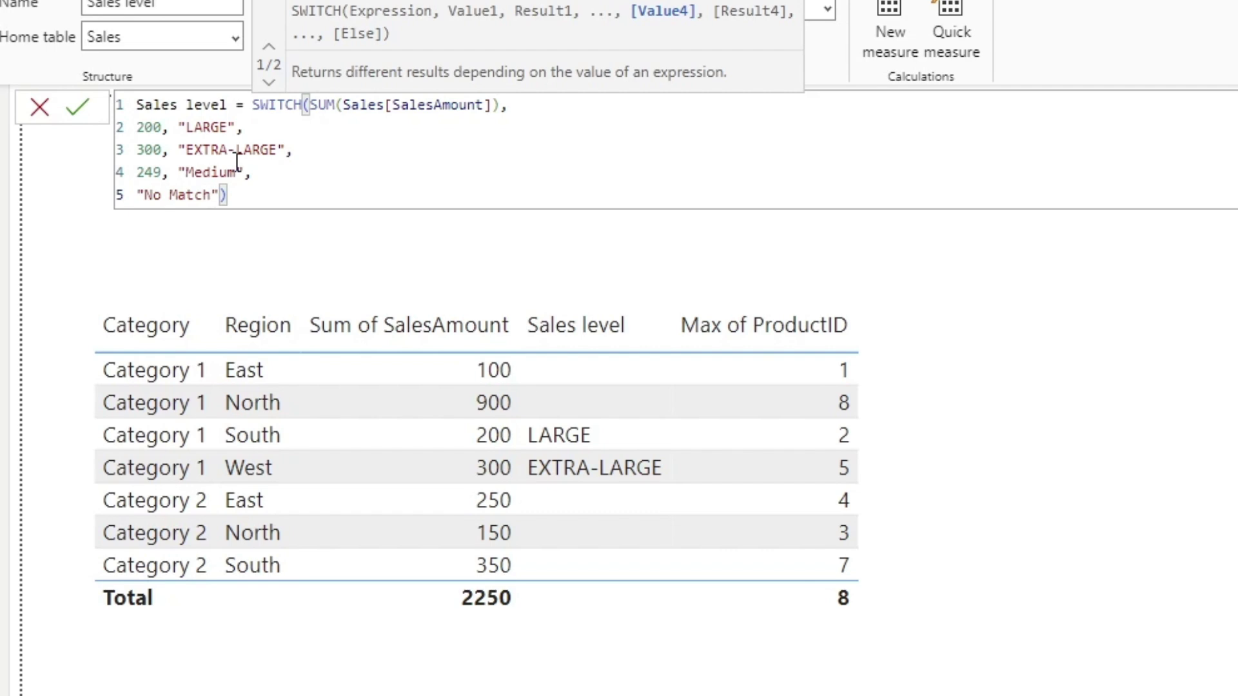
{"action": "left_click", "coordinate": [90, 107]}
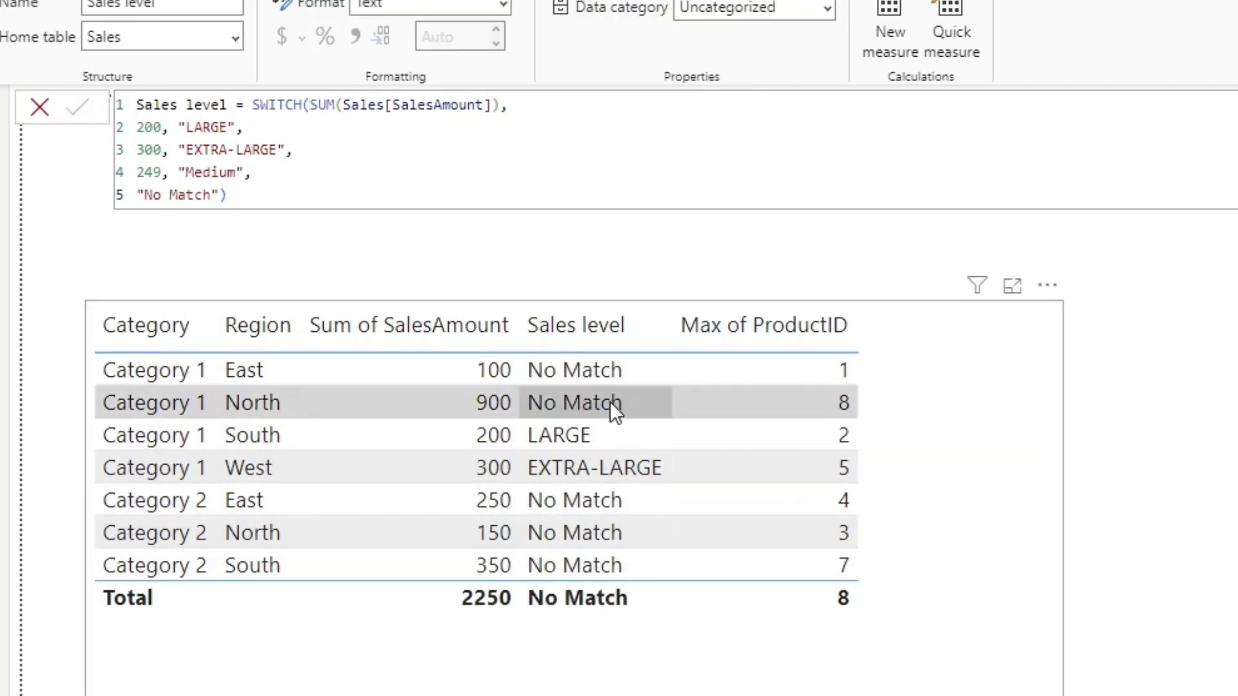
- Replace all the SWITCH arguments in the Sales level measure with true() as the expression, followed by a new line
{"action": "left_click_drag", "start_coordinate": [227, 194], "coordinate": [312, 112]}
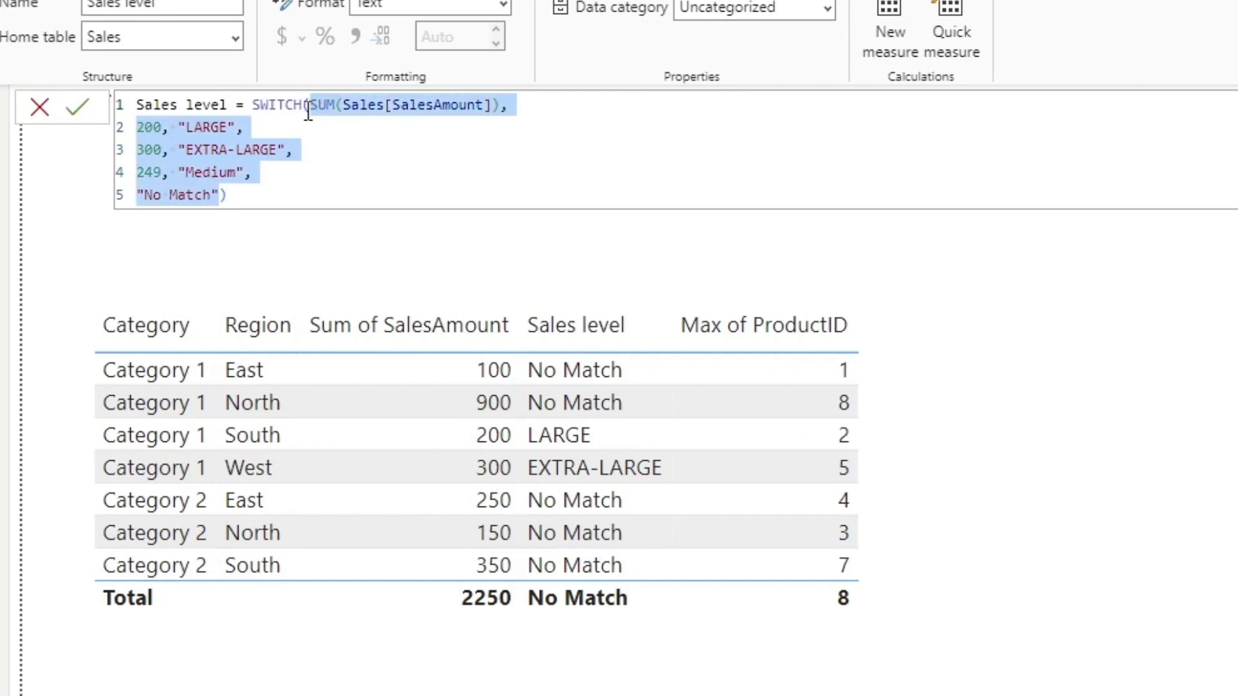
{"action": "key", "text": "Delete"}
{"action": "type", "text": "true()"}
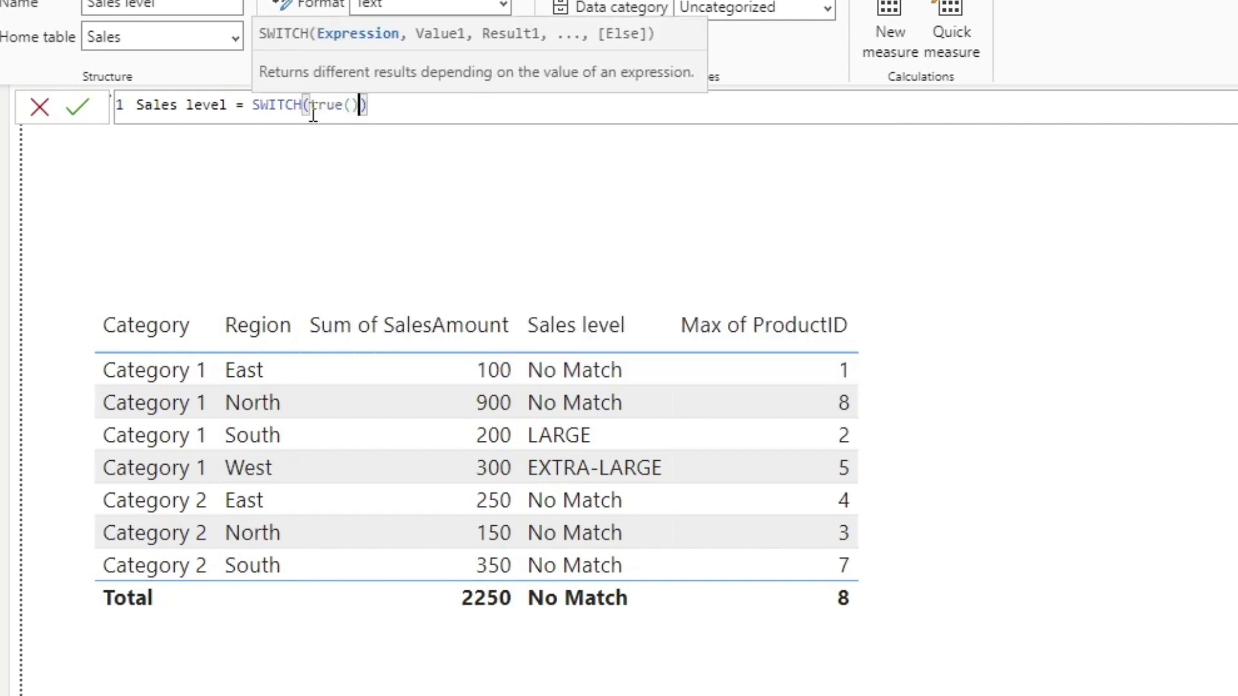
{"action": "type", "text": ","}
{"action": "key", "text": "shift+Return"}
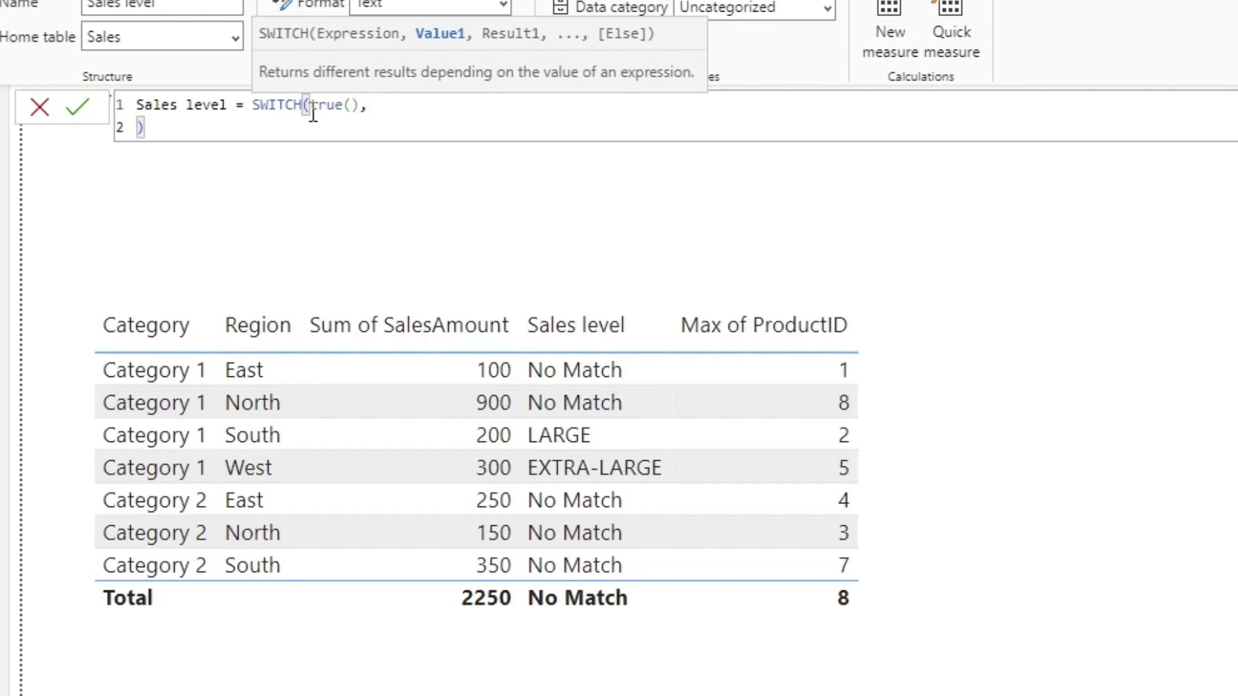
- Begin the first SWITCH condition with the sum of Sales[SalesAmount]
{"action": "type", "text": "sum(Sales[Sa"}
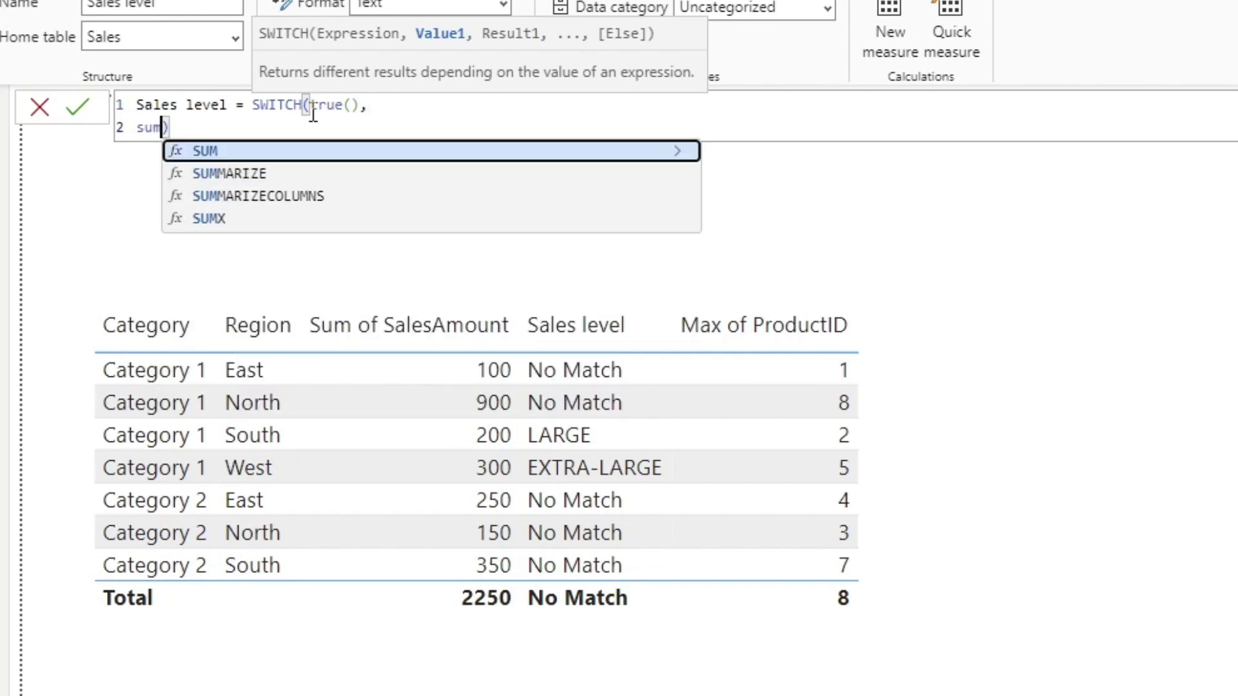
{"action": "type", "text": "les"}
{"action": "key", "text": "Down"}
{"action": "key", "text": "Down"}
{"action": "key", "text": "Down"}
{"action": "key", "text": "Down"}
{"action": "key", "text": "Down"}
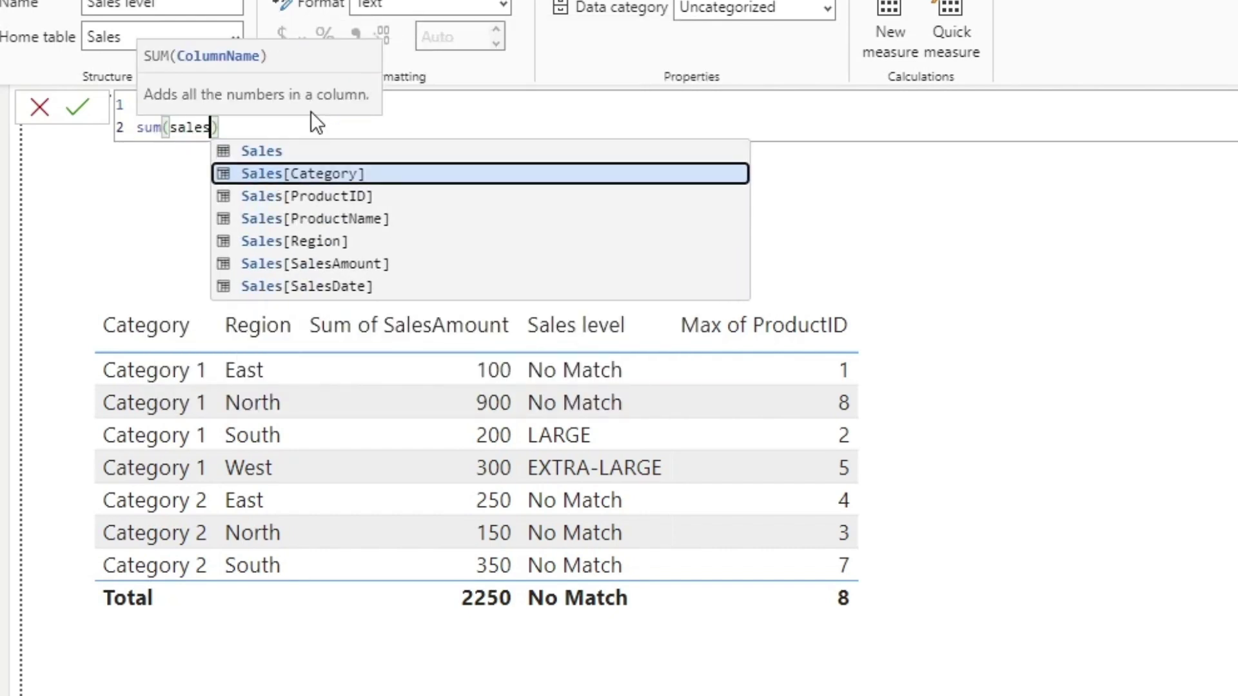
{"action": "key", "text": "Tab"}
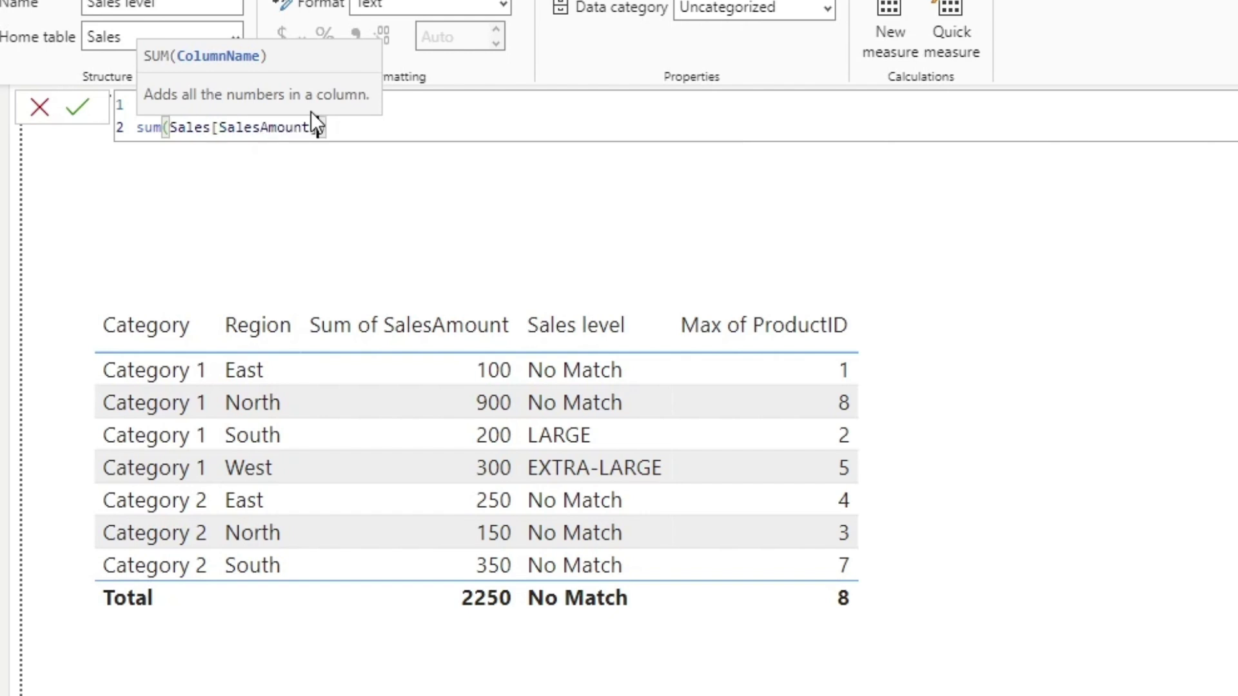
{"action": "type", "text": ")"}
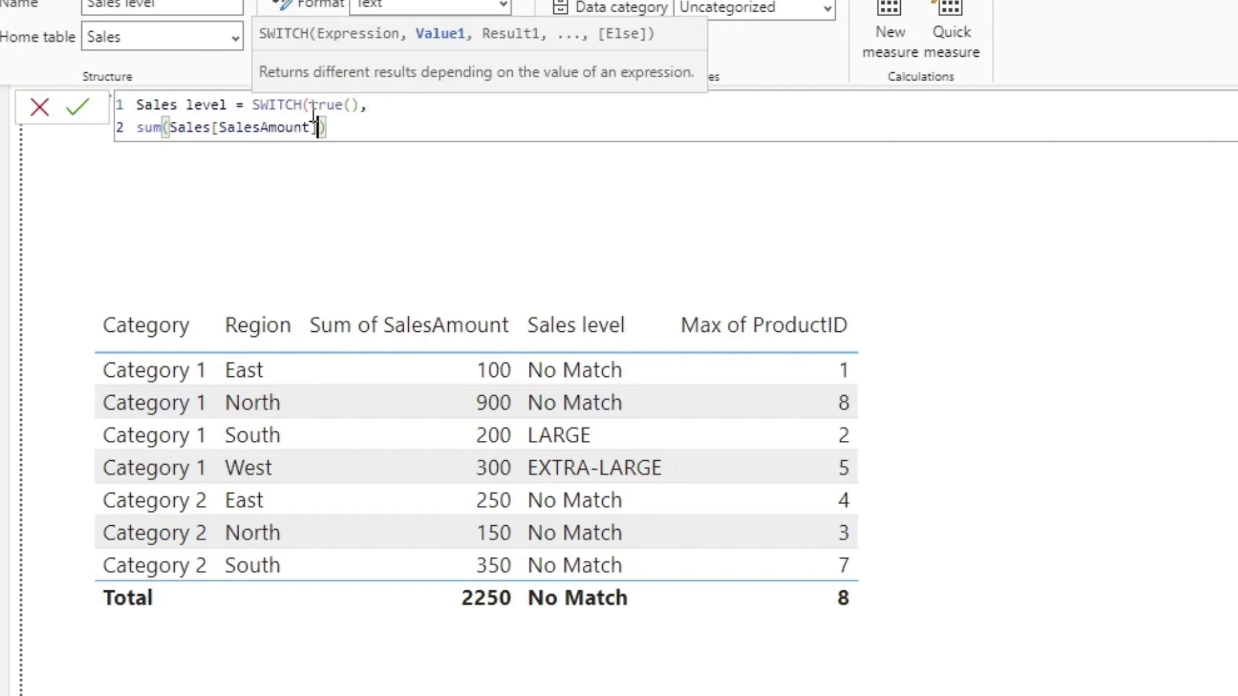
- Complete the condition as <= 201 with "Medium" as its result
{"action": "type", "text": ">="}
{"action": "key", "text": "BackSpace"}
{"action": "key", "text": "BackSpace"}
{"action": "type", "text": "<= 201, "}
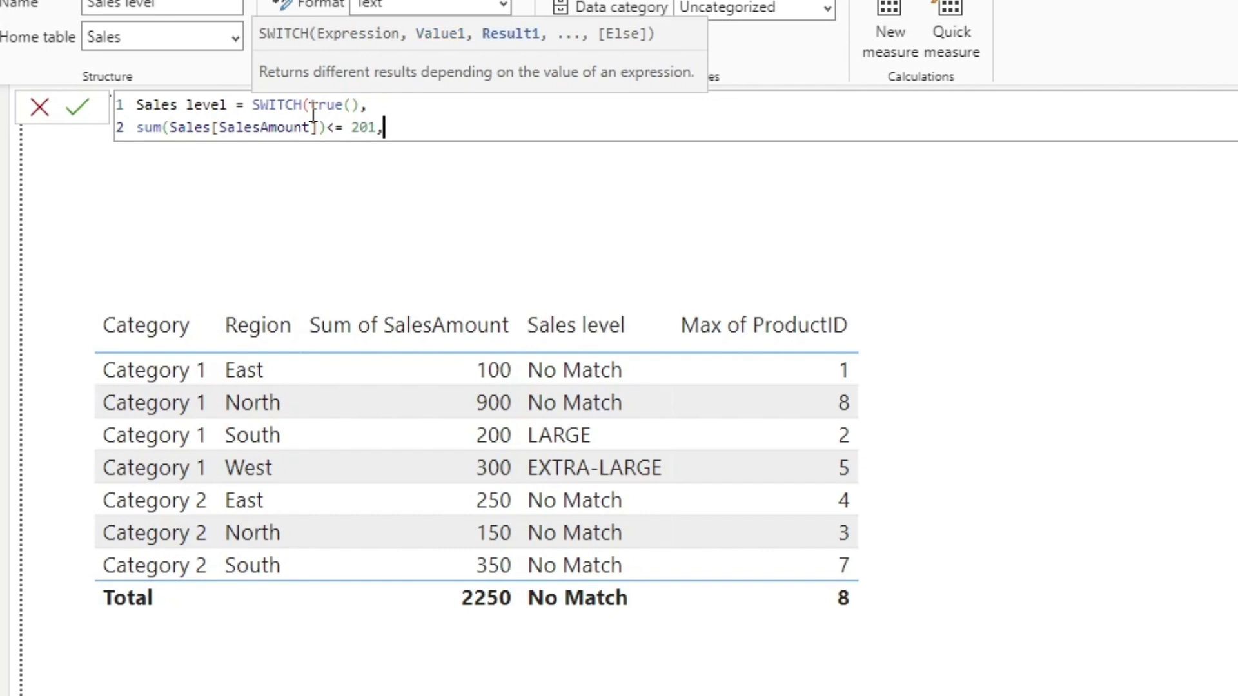
{"action": "type", "text": "\"Medium\""}
- Add "No Match" as the else result, close the SWITCH function on its own line, and commit the Sales level measure
{"action": "key", "text": "shift+Return"}
{"action": "type", "text": ", "}
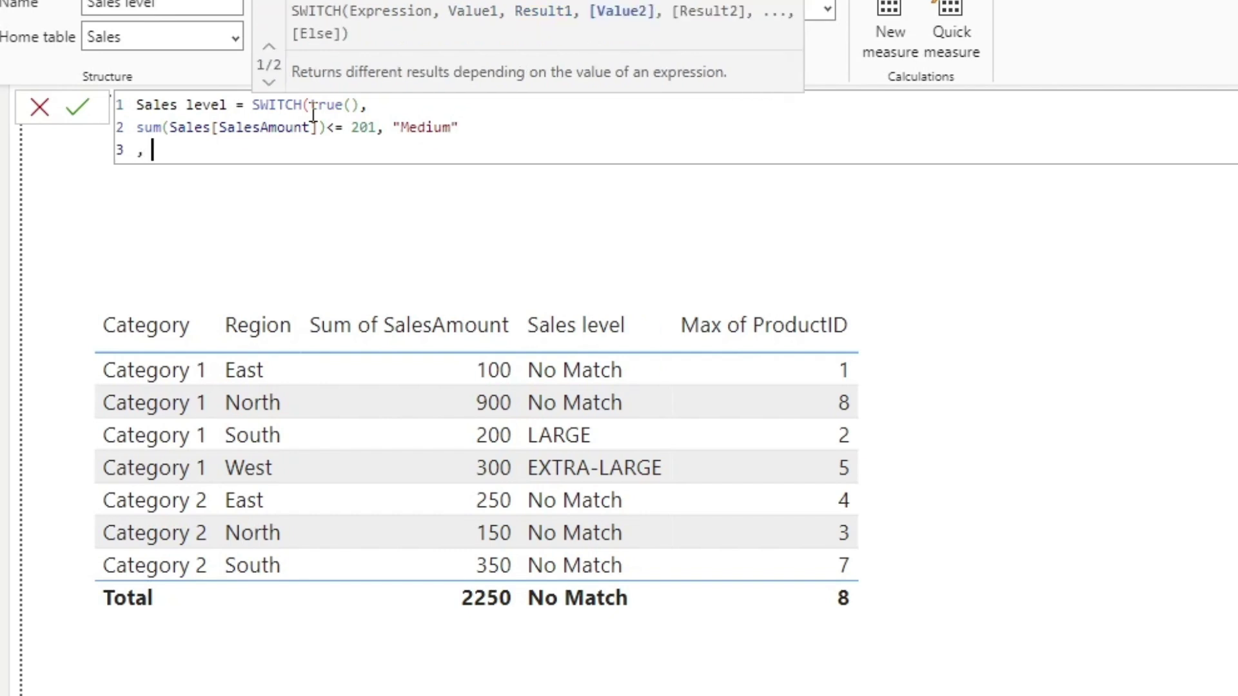
{"action": "type", "text": "\"No Match\""}
{"action": "key", "text": "Return"}
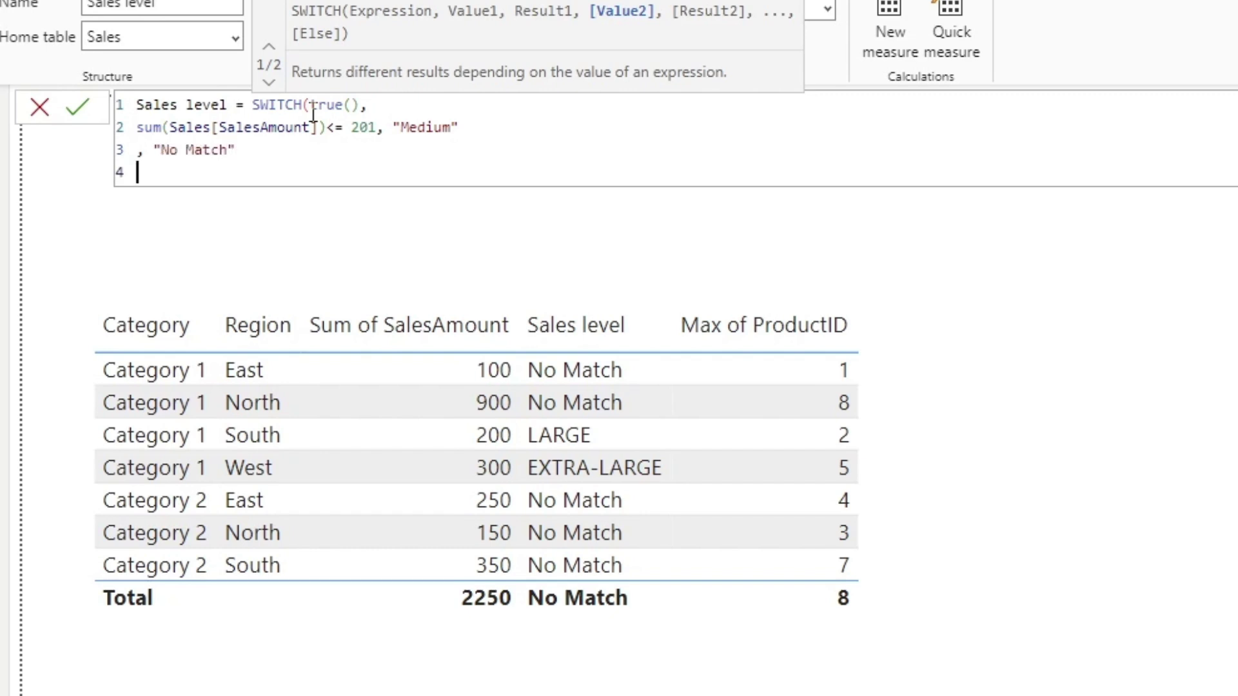
{"action": "type", "text": ")"}
{"action": "left_click", "coordinate": [87, 107]}
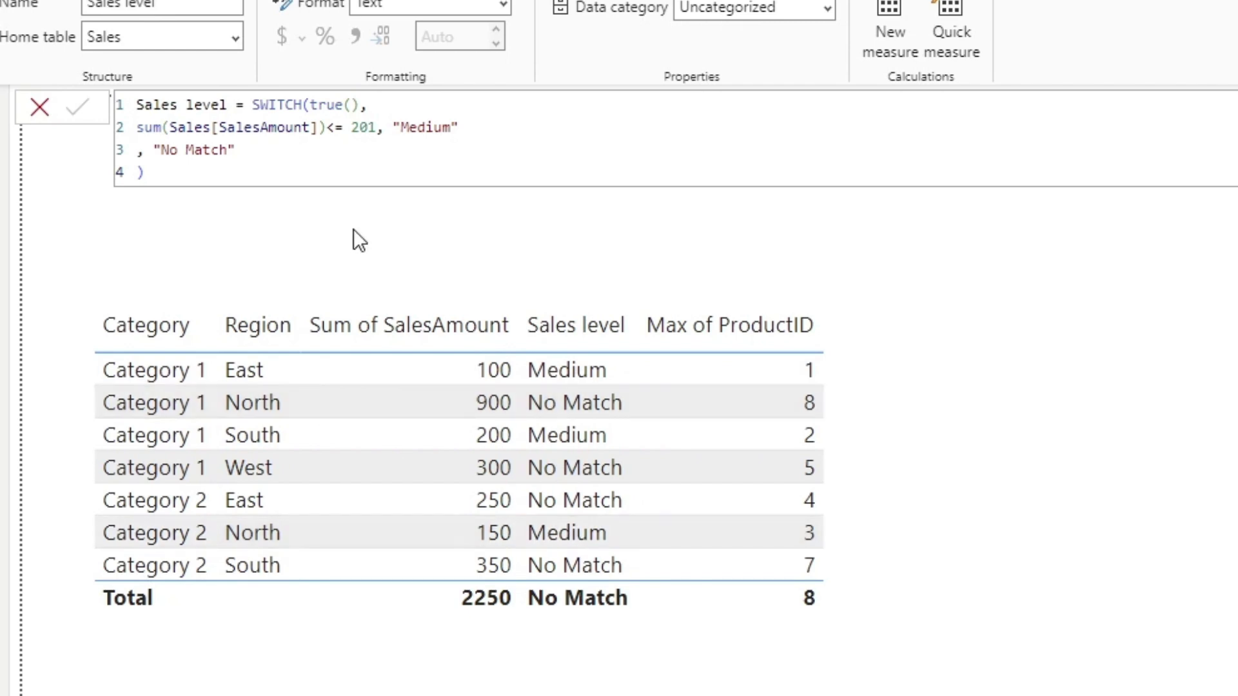
{"action": "left_click_drag", "start_coordinate": [139, 127], "coordinate": [377, 127]}
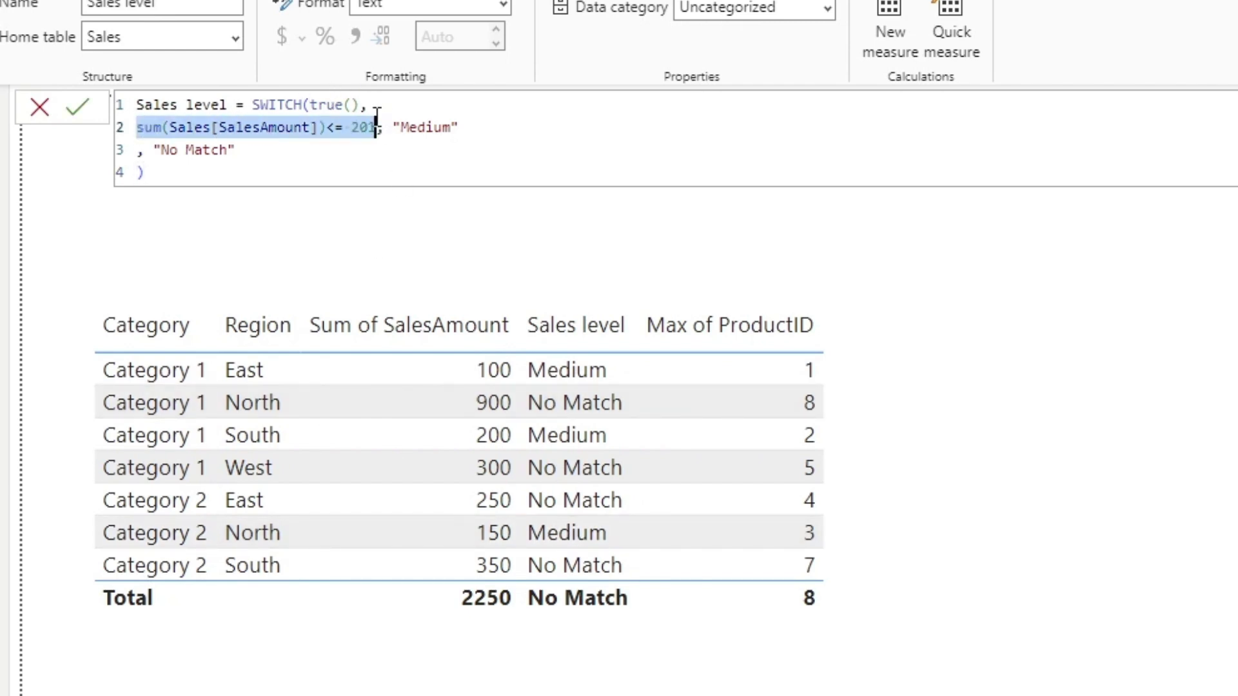
{"action": "left_click_drag", "start_coordinate": [359, 104], "coordinate": [311, 104]}
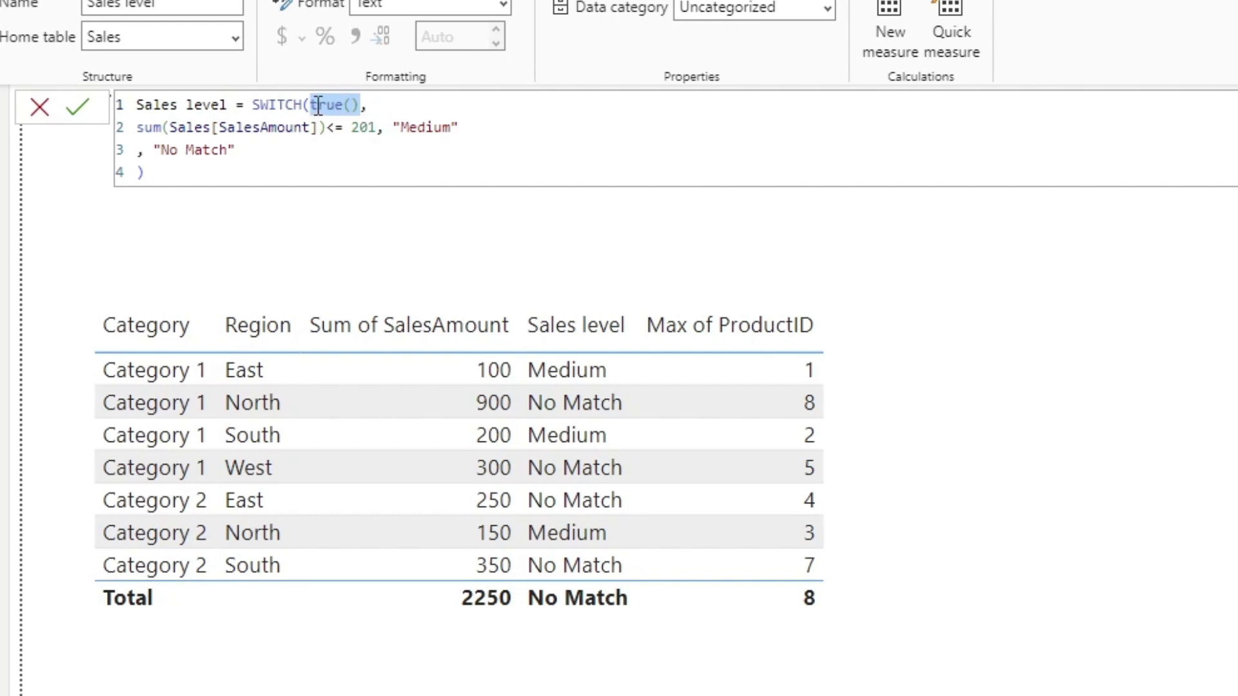
{"action": "left_click", "coordinate": [286, 129]}
{"action": "left_click", "coordinate": [285, 148]}
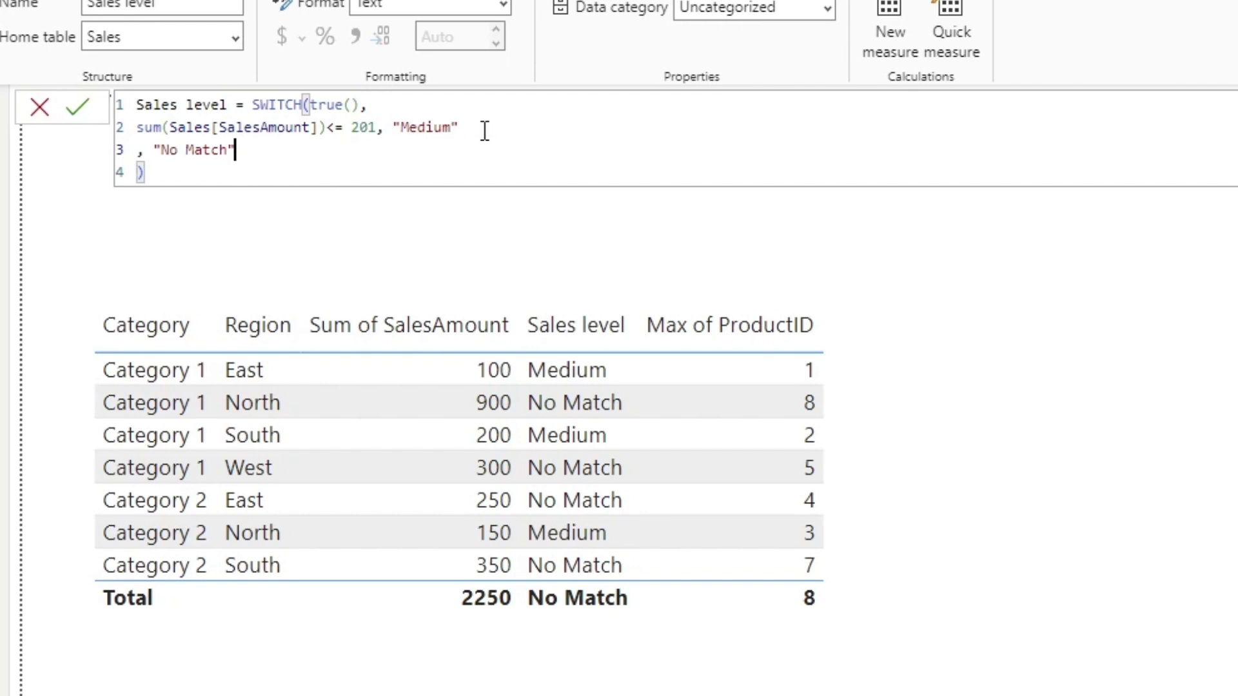
{"action": "left_click", "coordinate": [343, 105]}
{"action": "left_click_drag", "start_coordinate": [376, 127], "coordinate": [137, 127]}
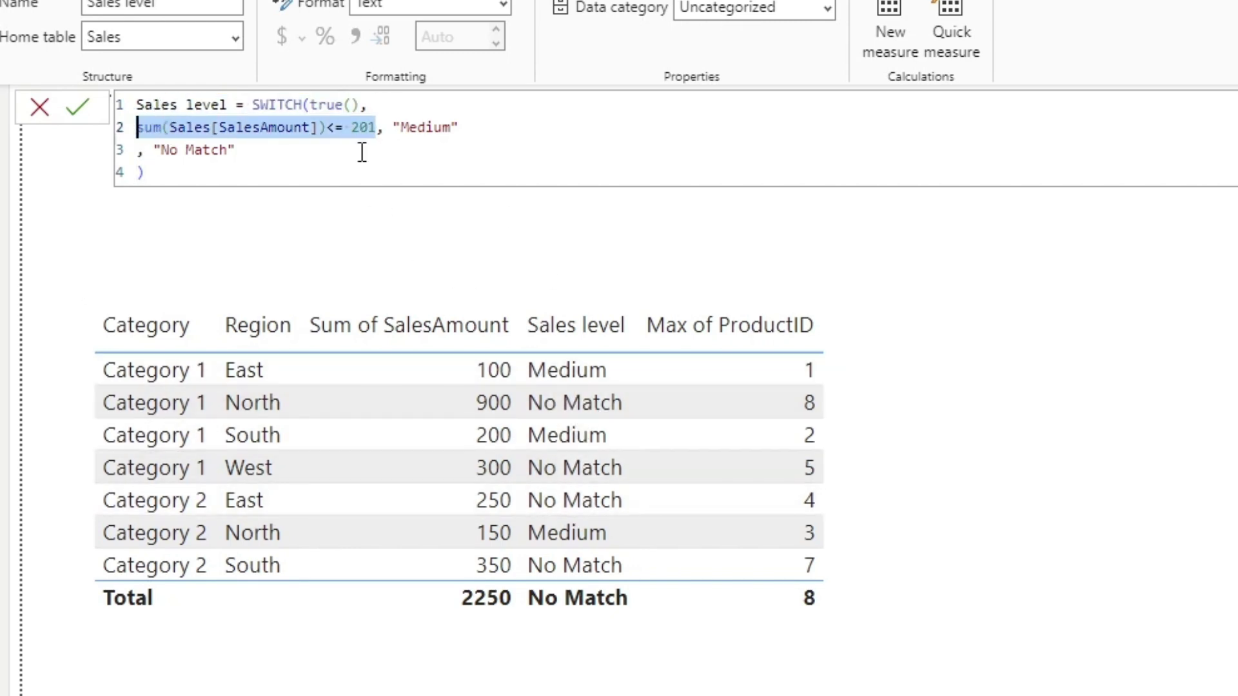
- Begin a second SWITCH condition on a new line after "Medium" with the sum of Sales[SalesAmount]
{"action": "left_click", "coordinate": [563, 137]}
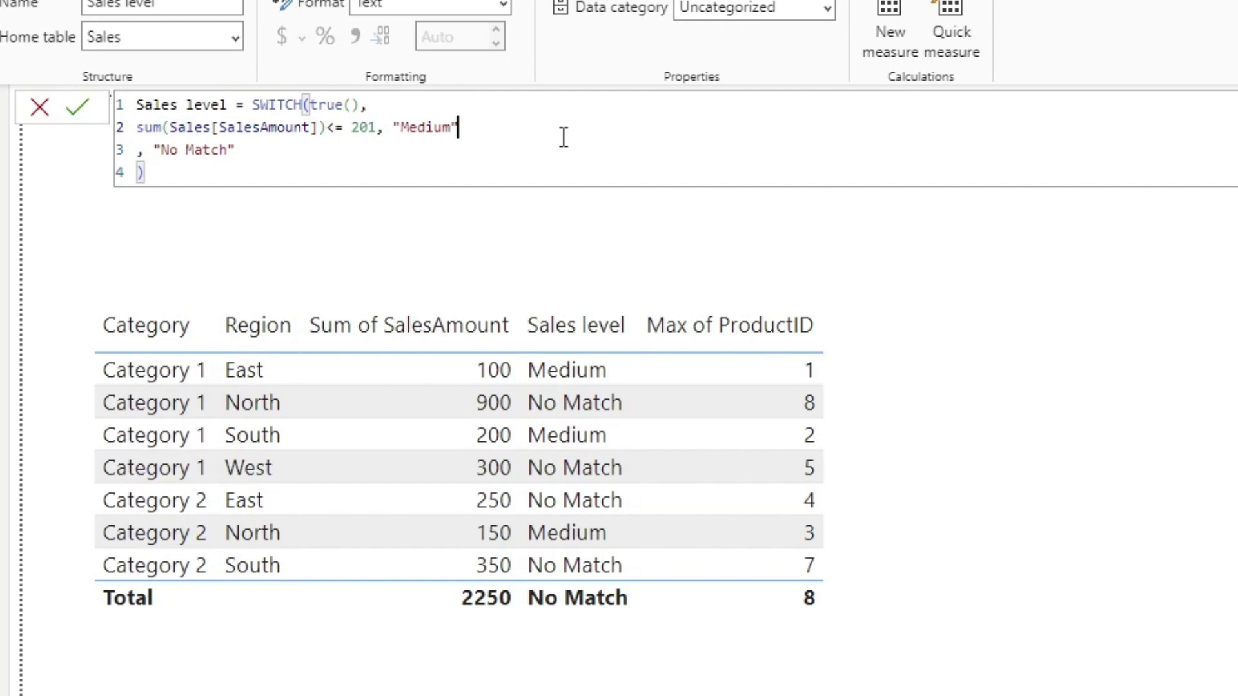
{"action": "key", "text": "Return"}
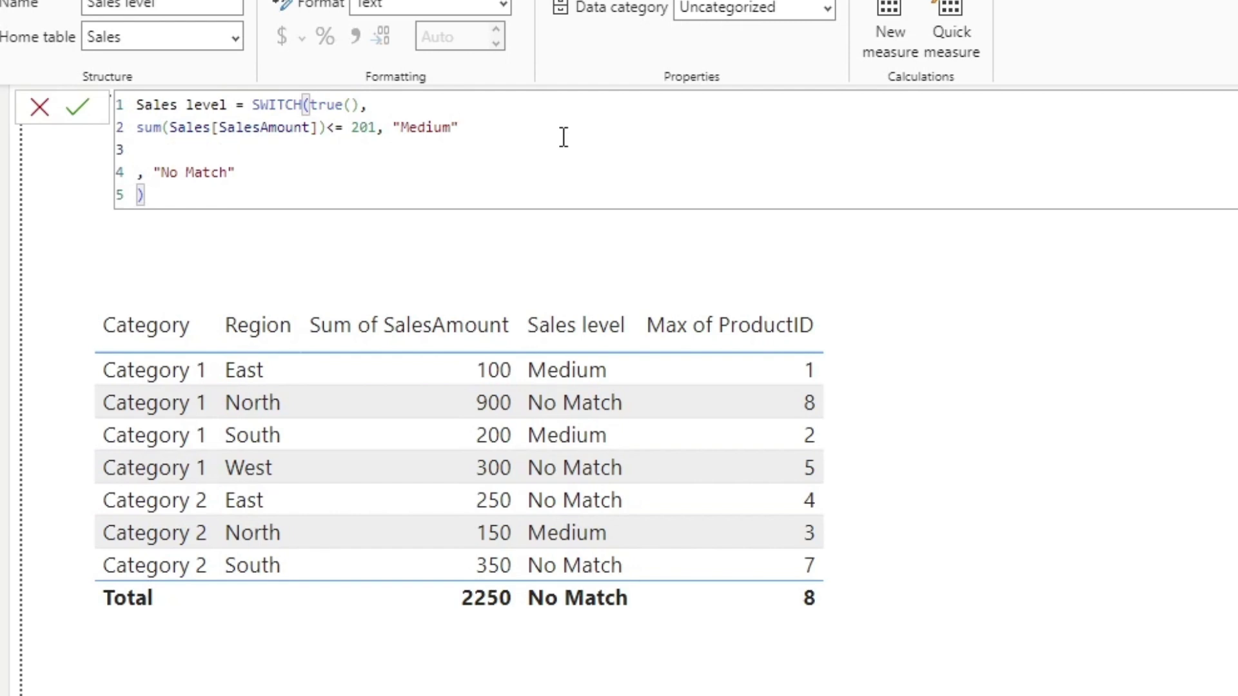
{"action": "type", "text": ", sum"}
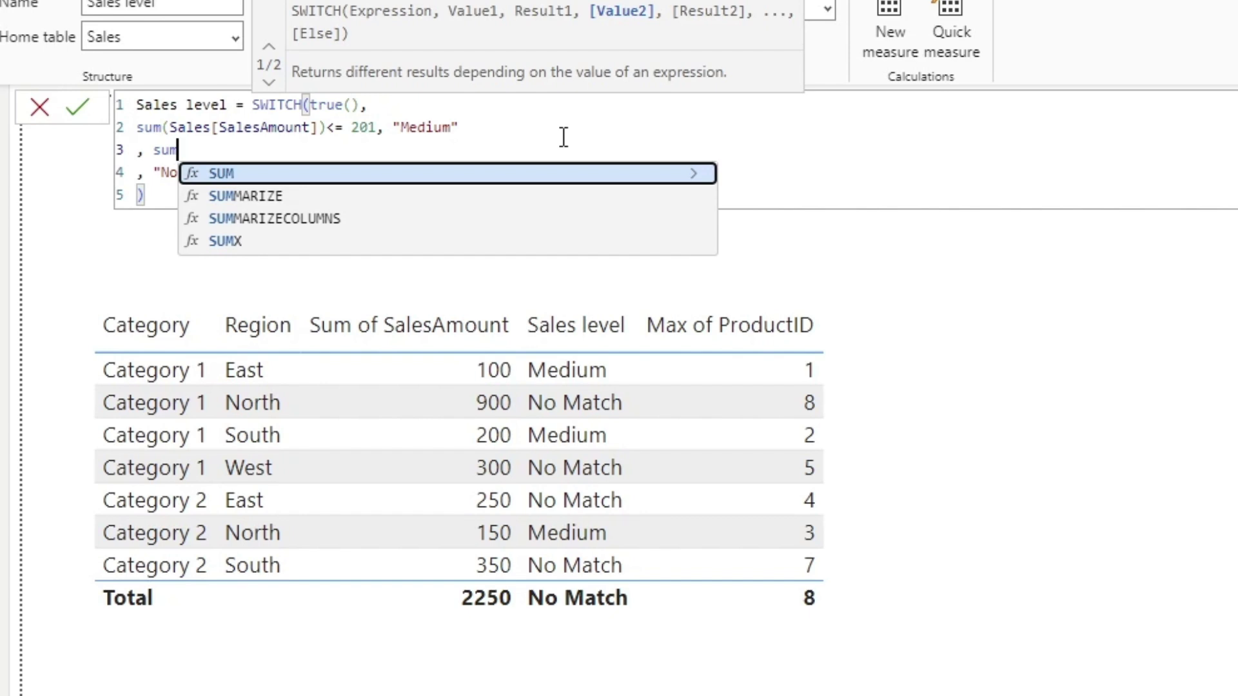
{"action": "type", "text": "(Sales[Sales"}
{"action": "key", "text": "Down"}
{"action": "key", "text": "Down"}
{"action": "key", "text": "Down"}
{"action": "key", "text": "Down"}
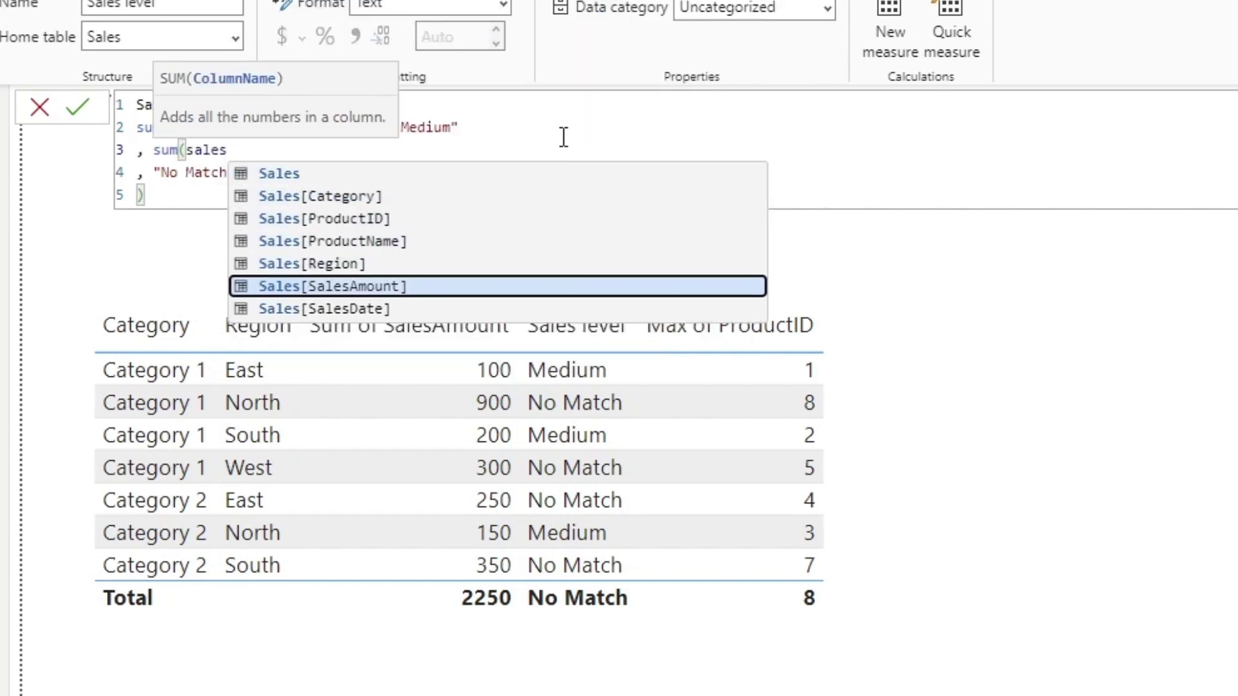
{"action": "key", "text": "Down"}
{"action": "key", "text": "Tab"}
{"action": "type", "text": ") "}
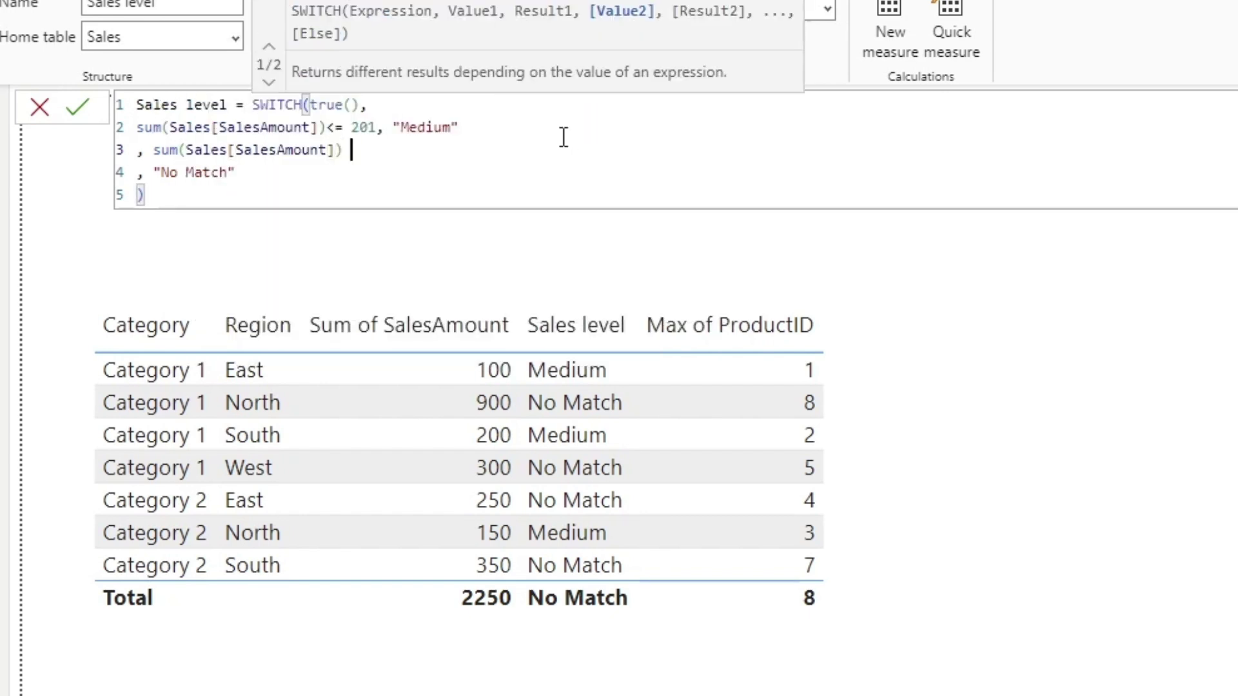
- Complete the second condition as <= 302 with "Large" as its result, and commit the Sales level measure
{"action": "type", "text": "<= "}
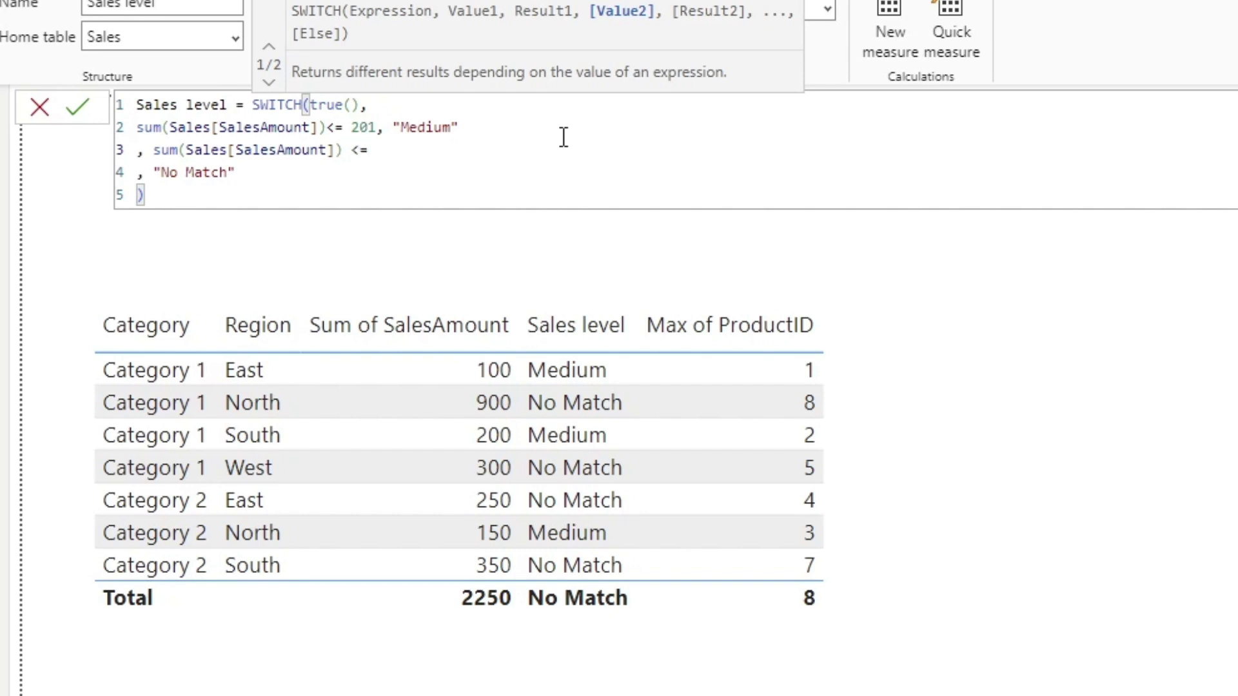
{"action": "type", "text": "302, \"Large"}
{"action": "left_click", "coordinate": [75, 107]}
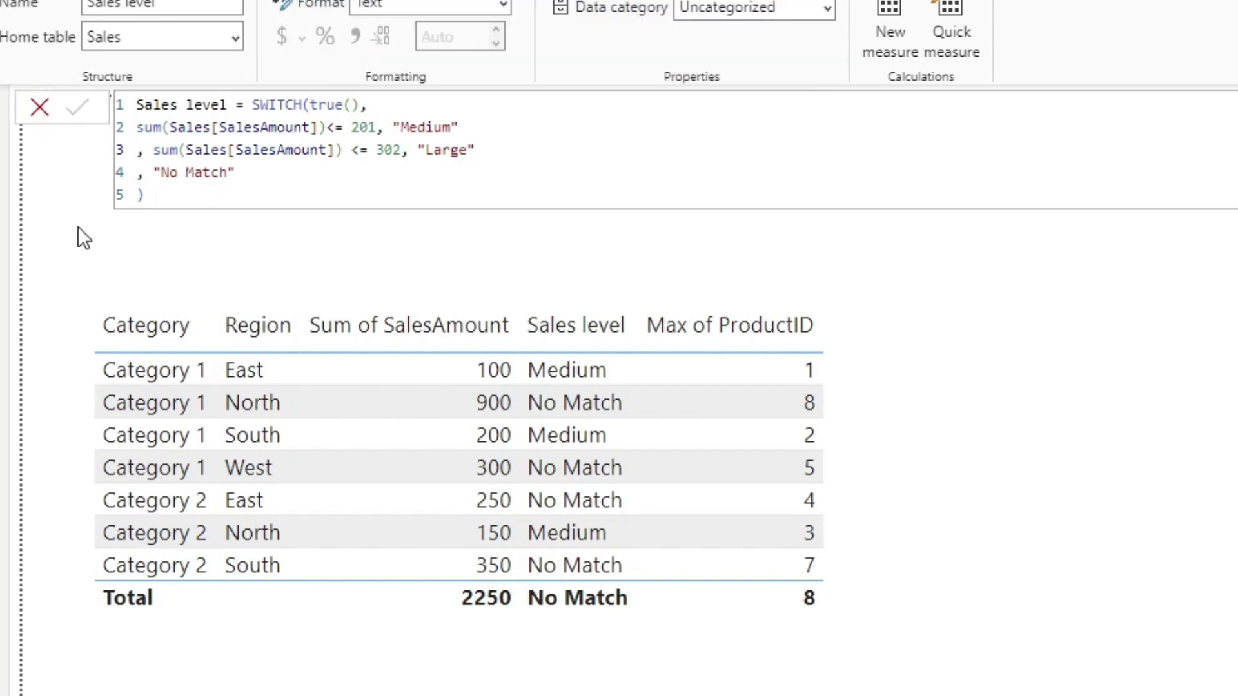